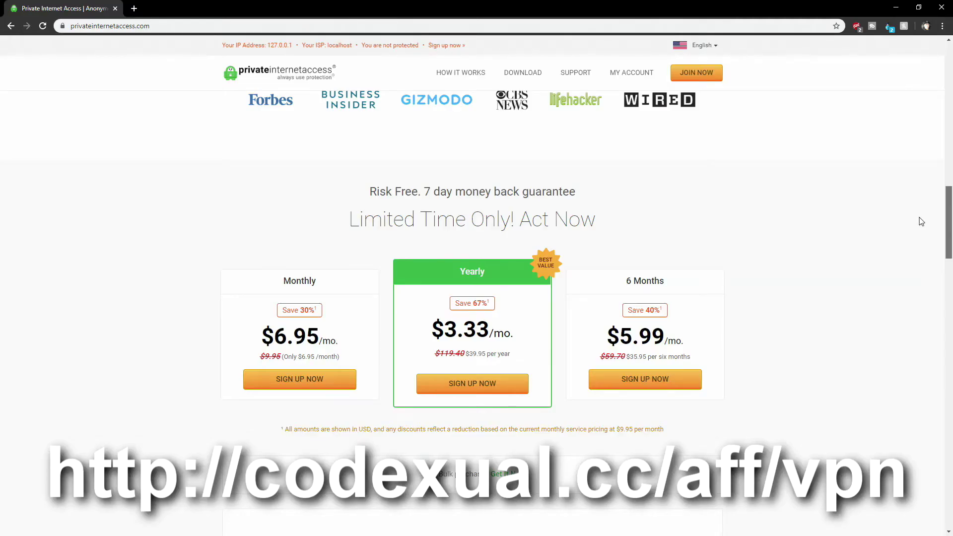
Highlight the '10 devices' feature and the '3335 + Servers in 30 Countries' heading on the PIA page.
scroll(921, 222, "down", 1)
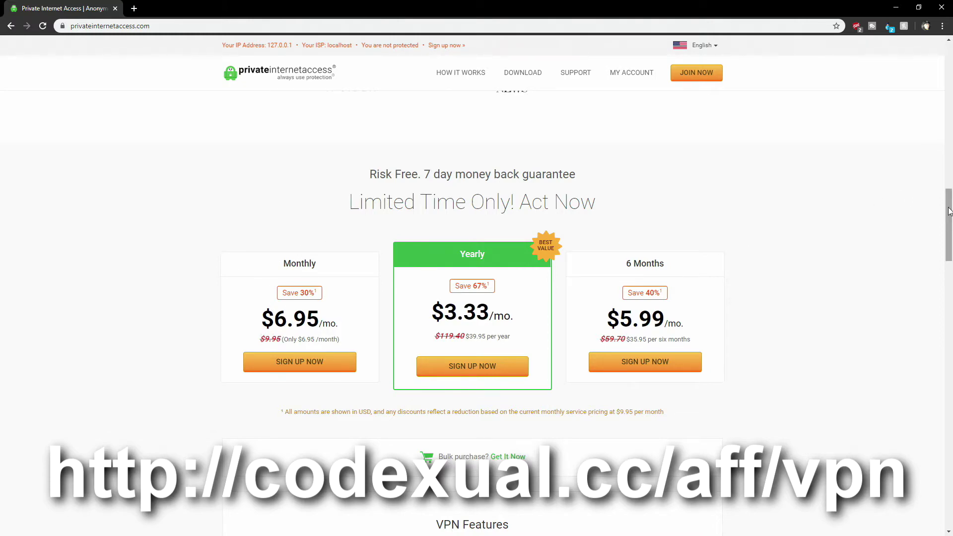
left_click_drag(948, 211, 924, 262)
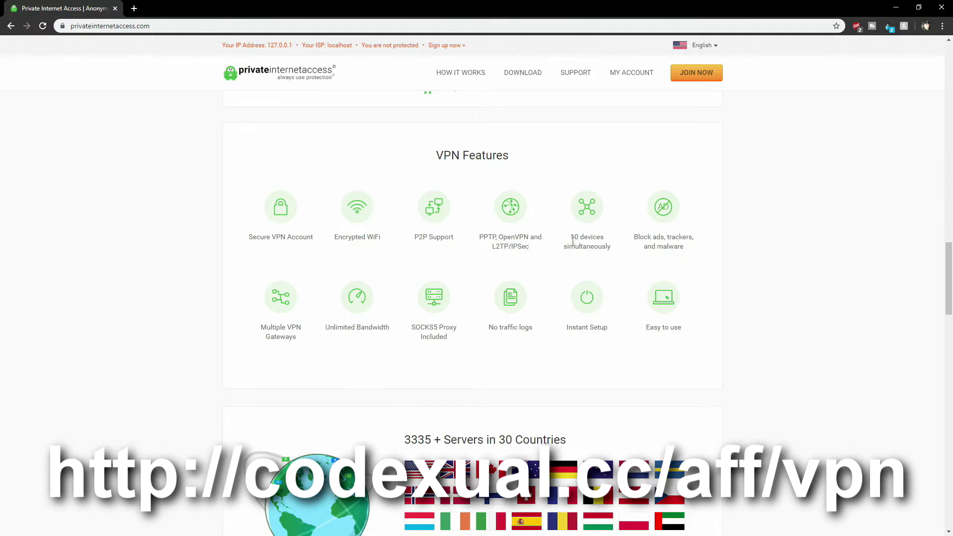
left_click_drag(571, 237, 603, 238)
scroll(337, 369, "down", 1)
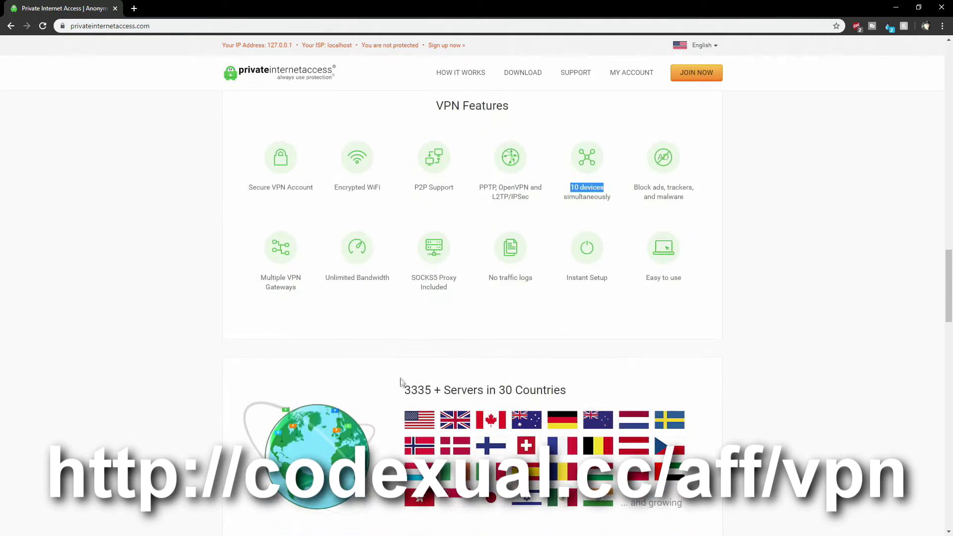
left_click_drag(402, 390, 566, 387)
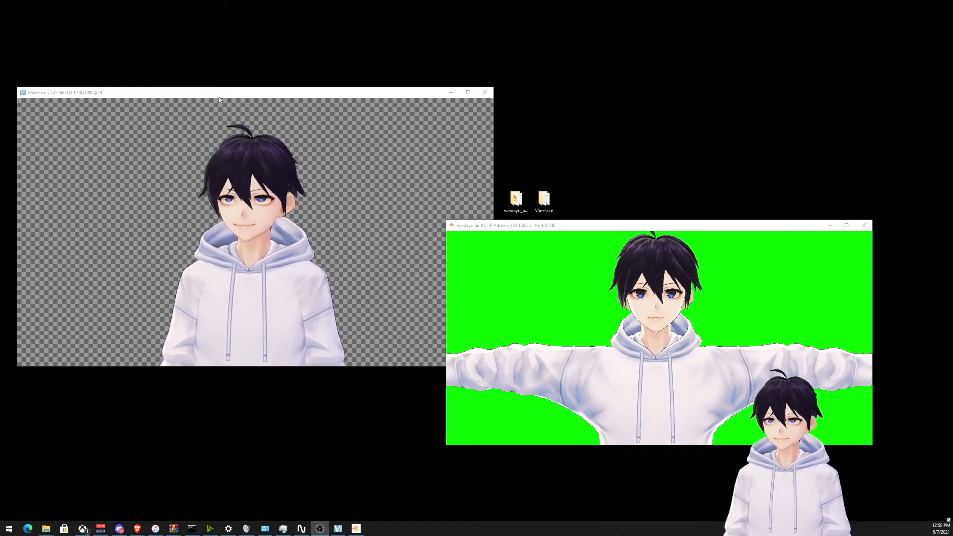
Show VSeeFace's settings interface and check its Light settings.
left_click_drag(220, 98, 242, 89)
left_click(509, 334)
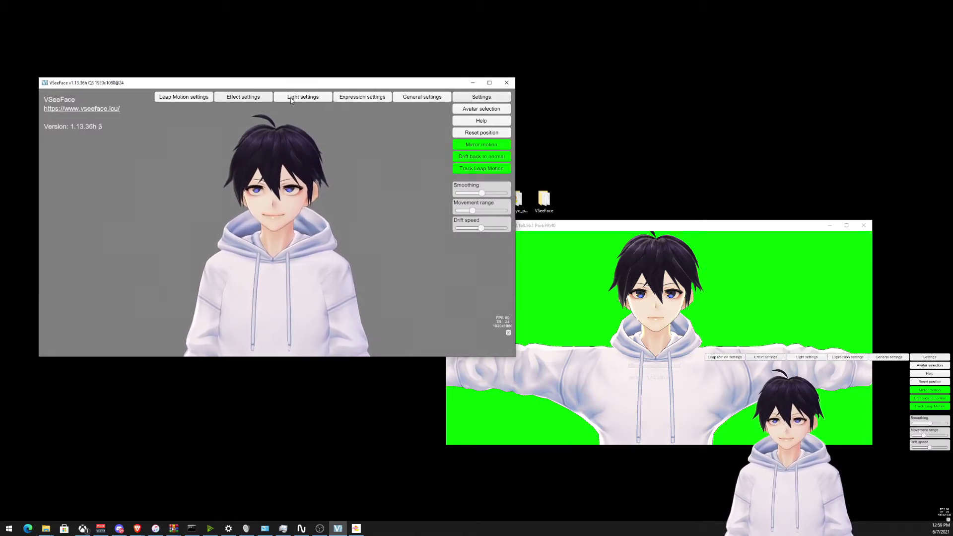
left_click(303, 96)
left_click(469, 100)
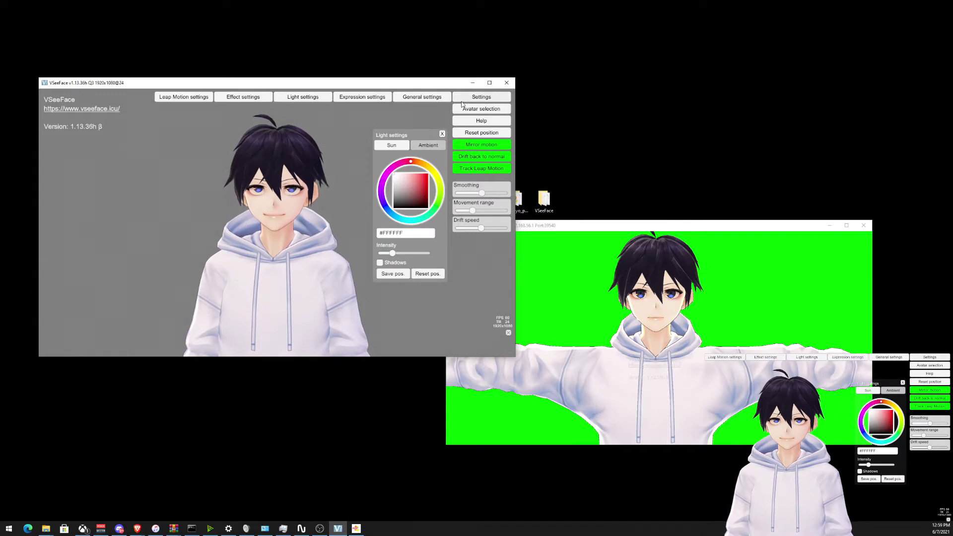
left_click_drag(518, 223, 493, 243)
left_click(487, 227)
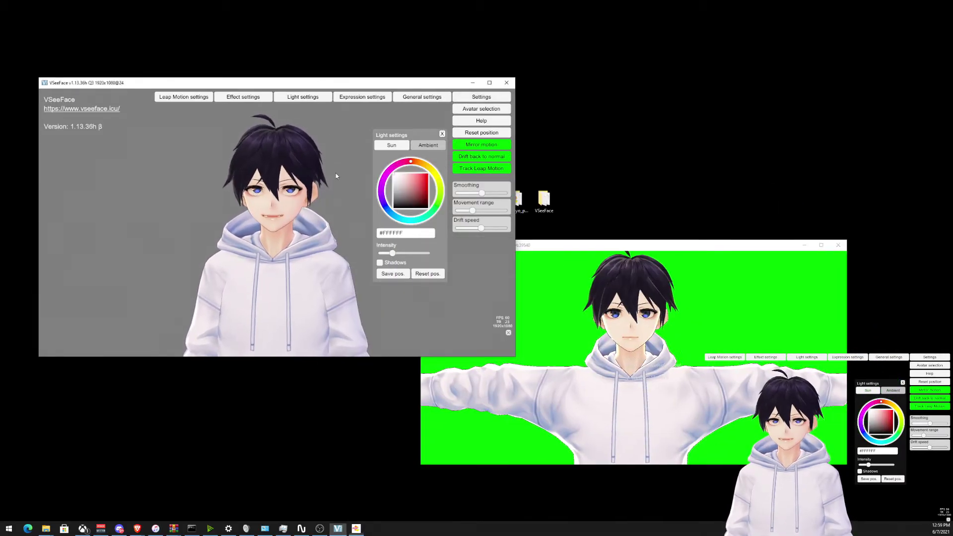
left_click(476, 98)
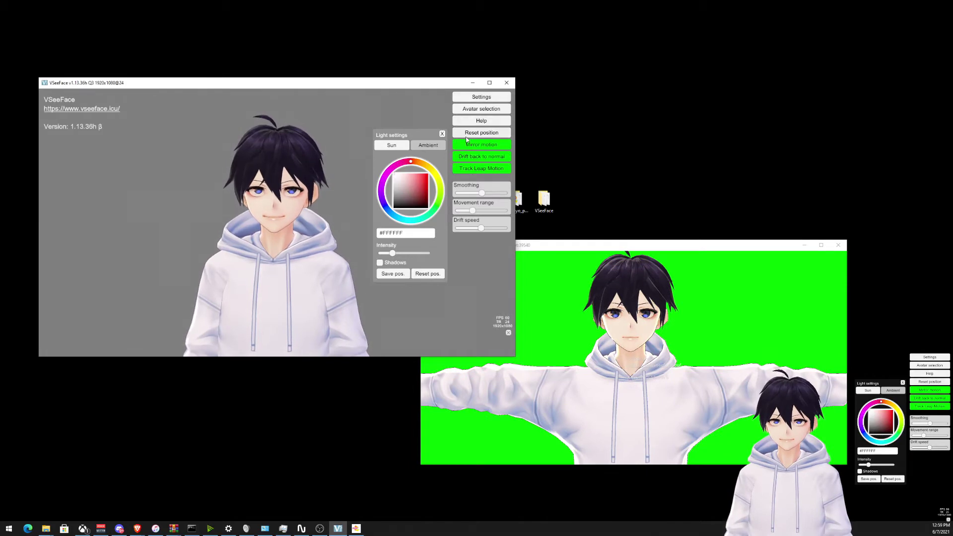
Hide the VSeeFace interface for a transparent background and arrange it beside the waidayo window.
left_click(508, 333)
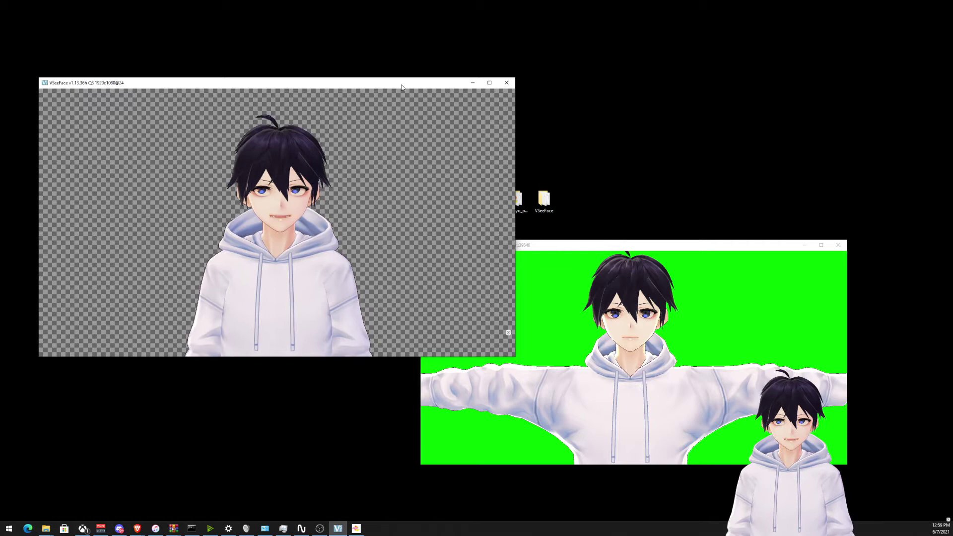
left_click_drag(401, 87, 421, 74)
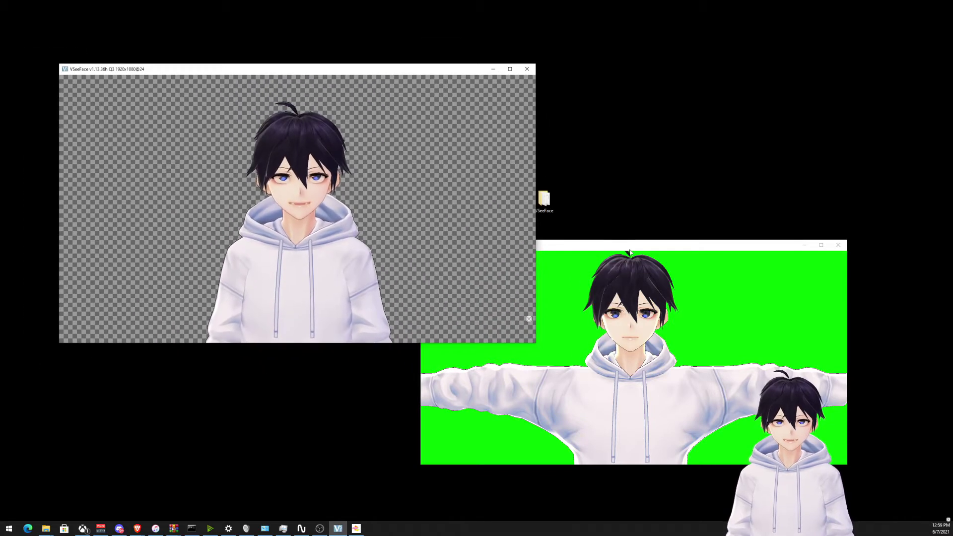
left_click_drag(629, 245, 561, 144)
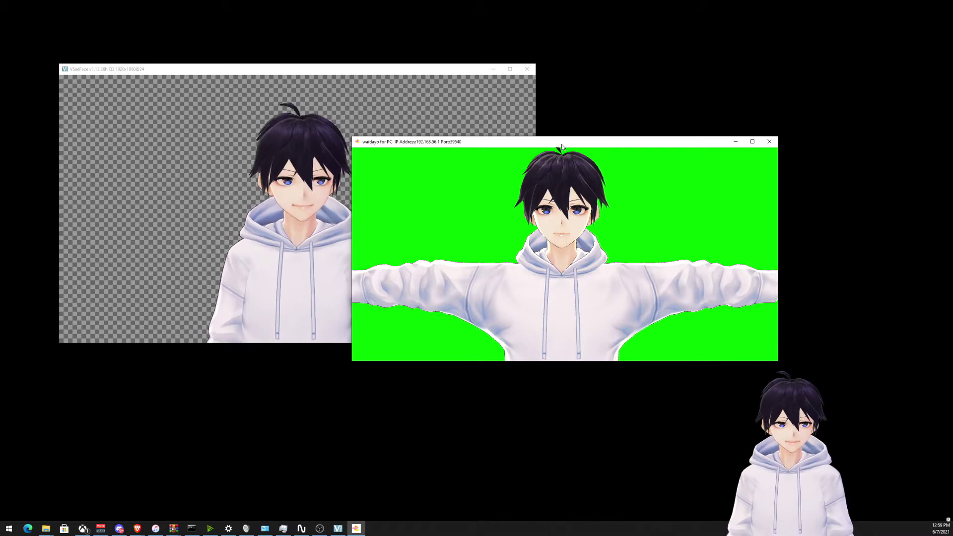
left_click_drag(561, 143, 552, 189)
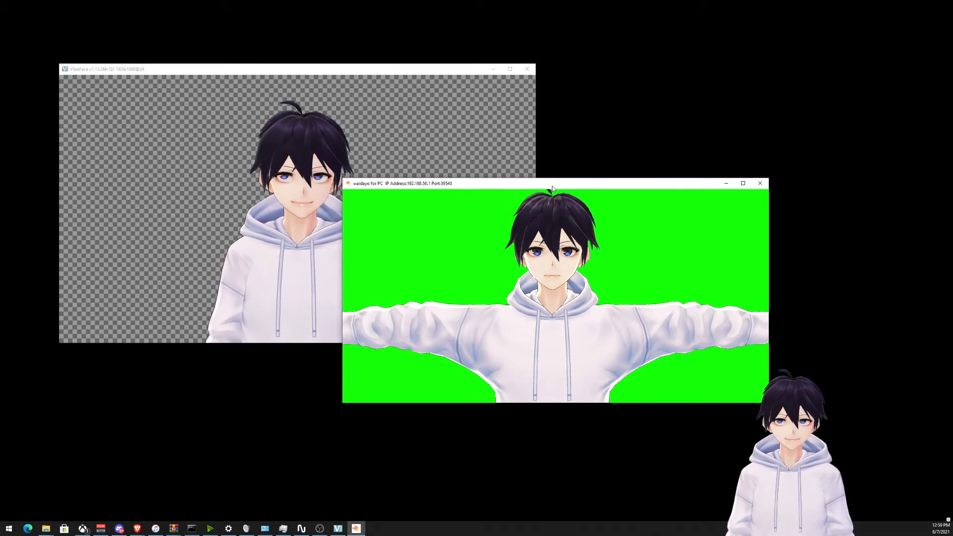
left_click_drag(552, 188, 647, 262)
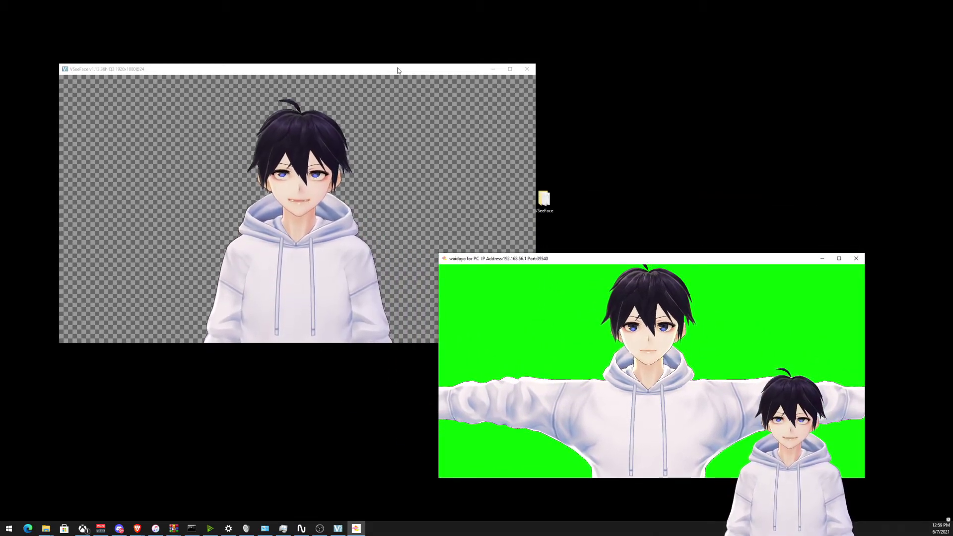
left_click_drag(391, 70, 334, 78)
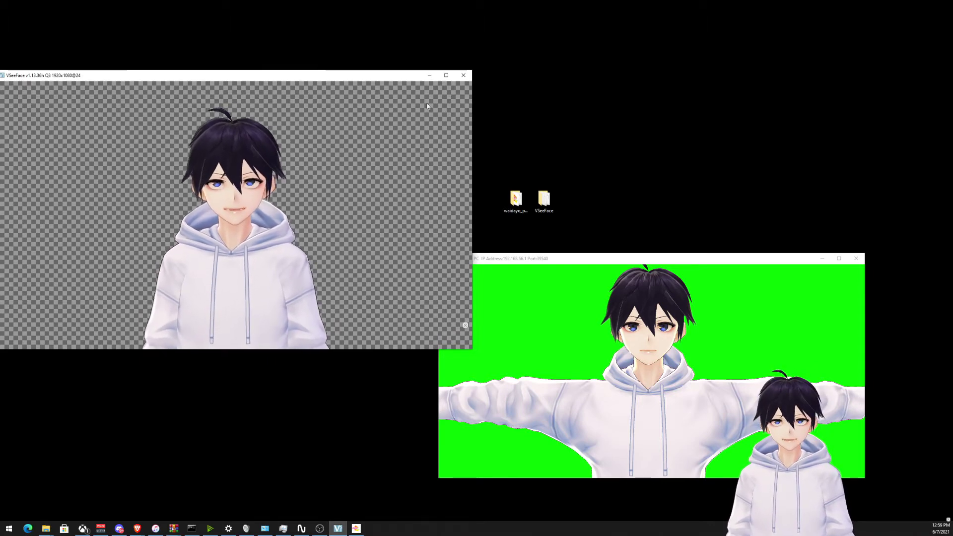
key("alt+Tab")
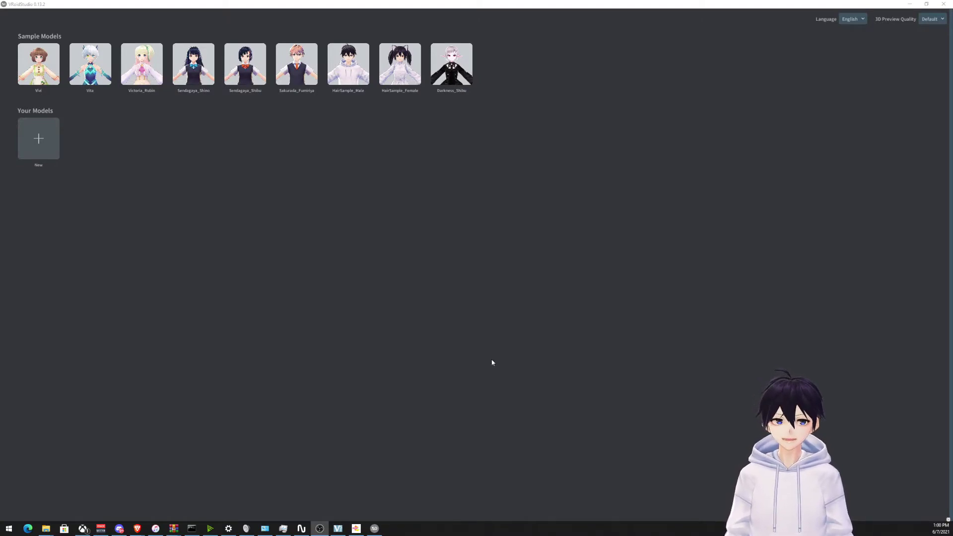
Open the HairSample_Male model and set Eyes Distance and Eye Width (Larger) to 1.00.
left_click(354, 72)
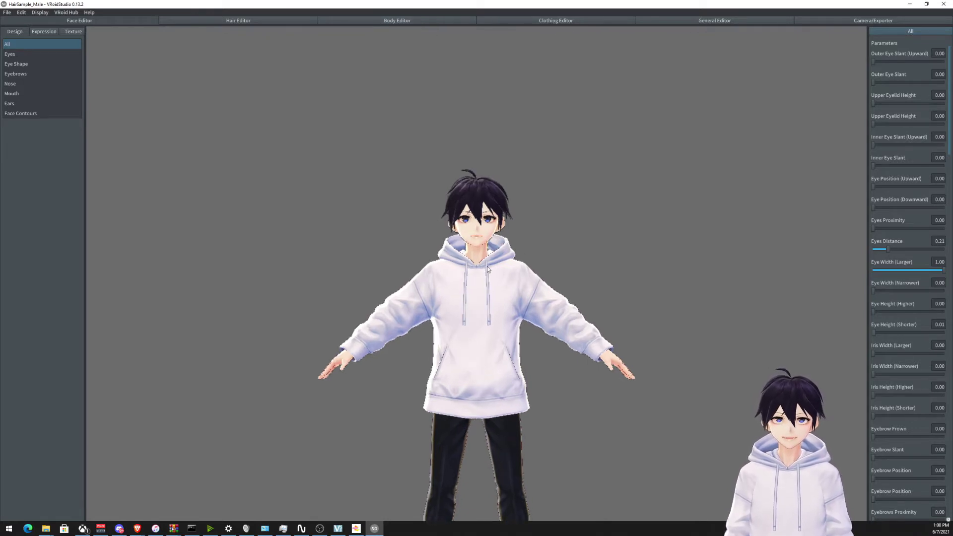
scroll(487, 266, "up", 3)
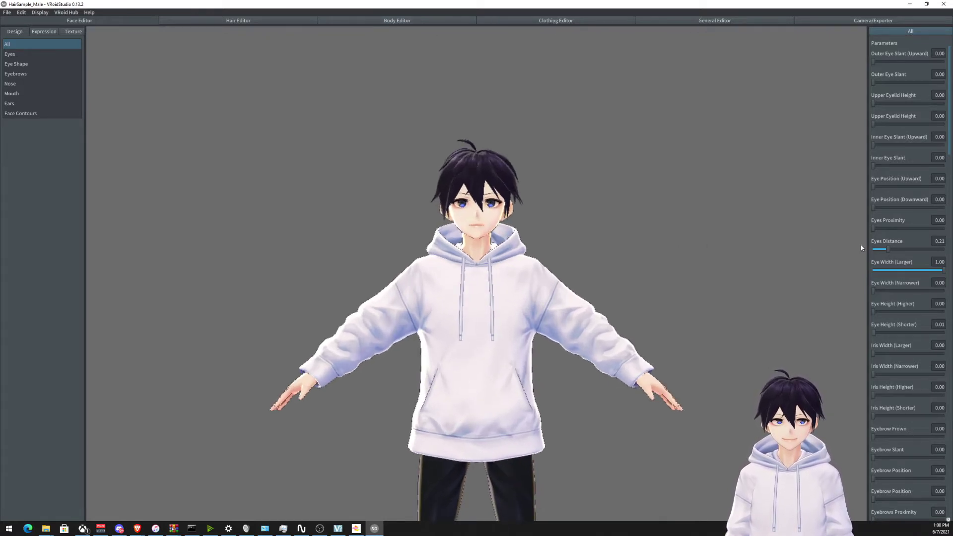
left_click_drag(888, 249, 864, 272)
scroll(583, 249, "up", 3)
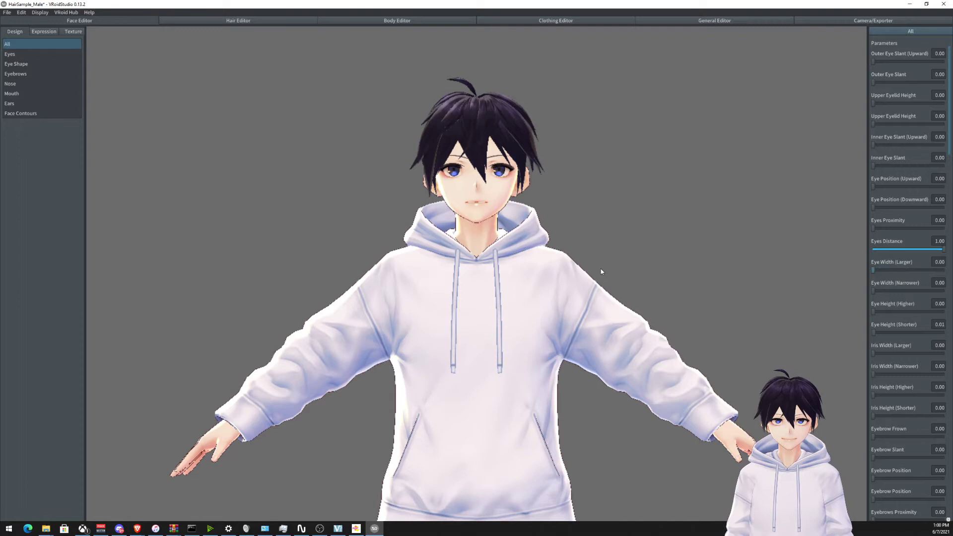
left_click(883, 270)
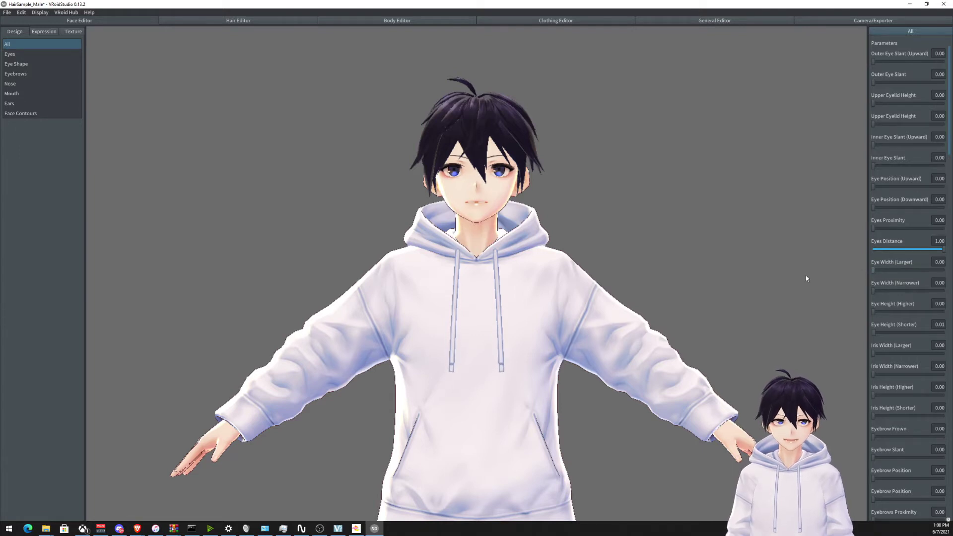
left_click_drag(931, 270, 944, 270)
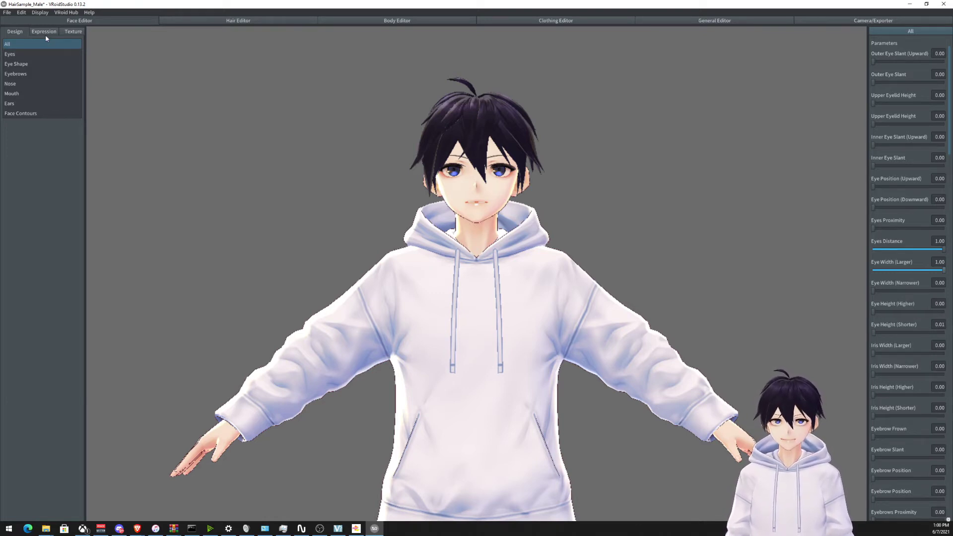
Check the Hair Editor, return to face editing, and open the Camera/Exporter options.
left_click(206, 23)
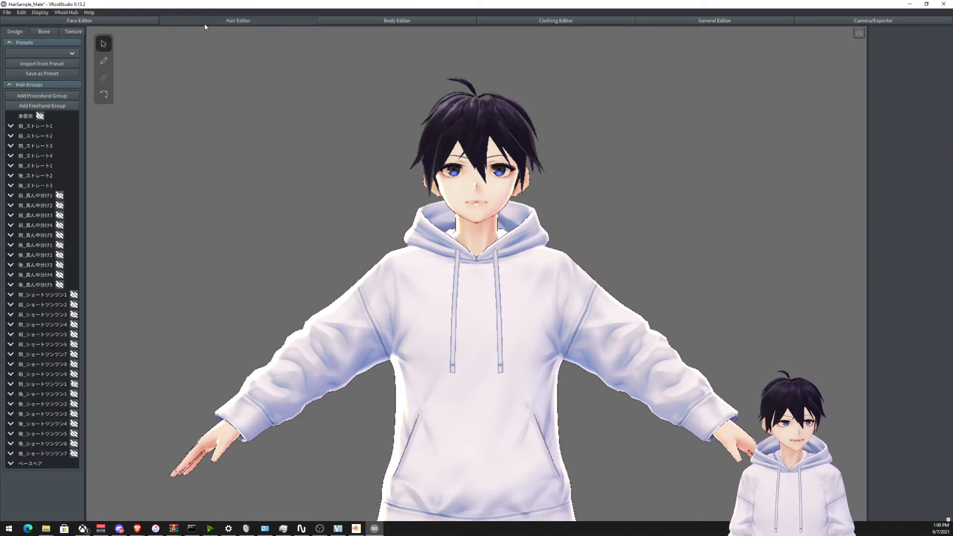
left_click(125, 21)
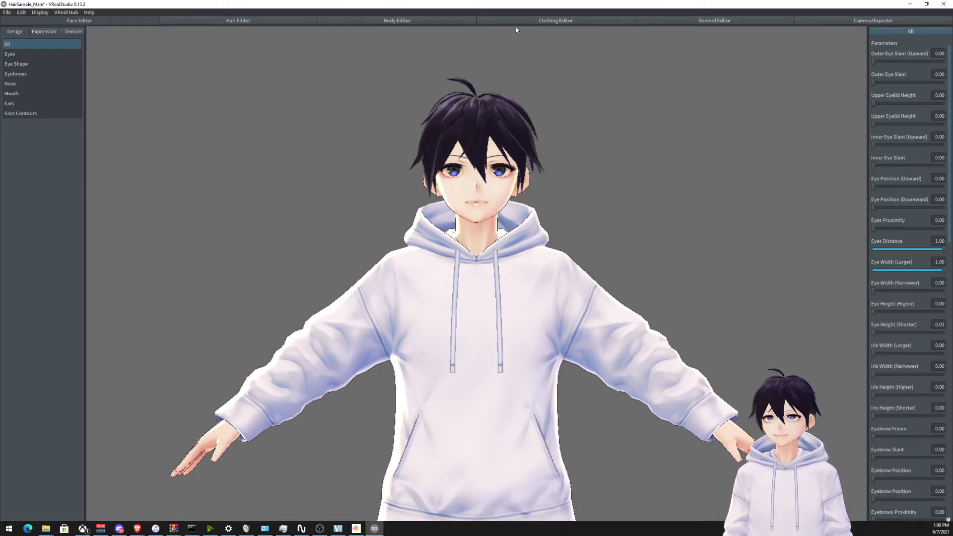
left_click(840, 22)
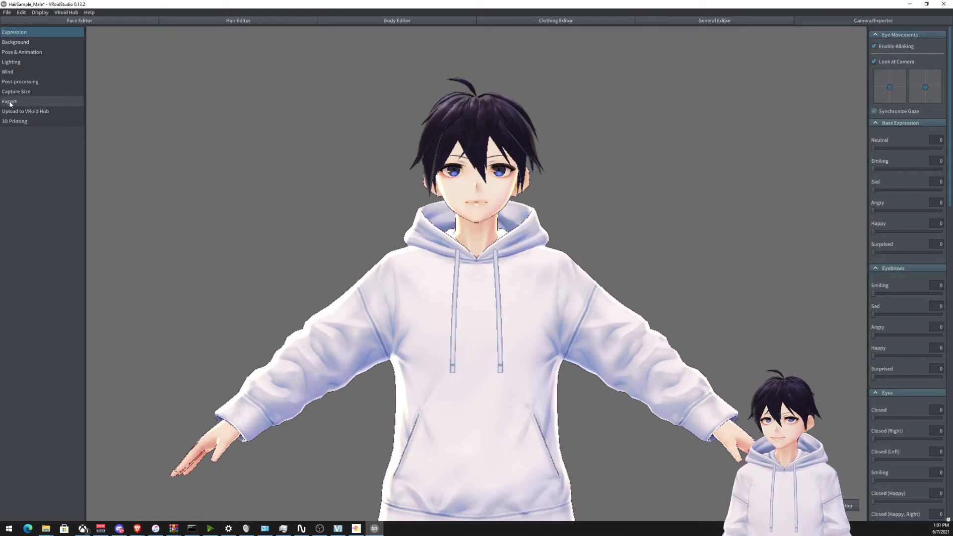
Show Export Info (24858 polygons, 14 materials, 91 bones) and orbit to view the avatar's back.
left_click(11, 102)
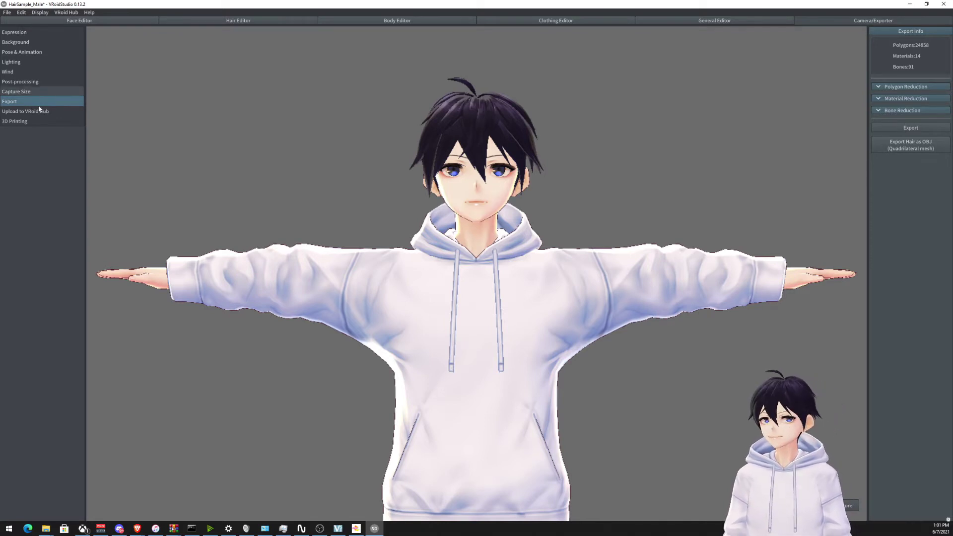
scroll(347, 219, "down", 2)
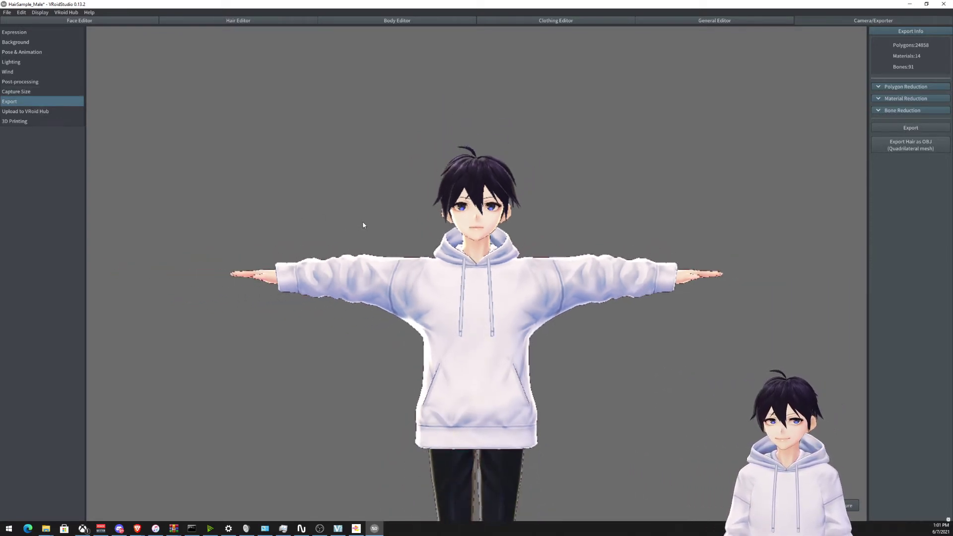
scroll(362, 224, "up", 3)
right_click_drag(341, 212, 278, 208)
Browse the save and VRoid Hub upload options, then return to Export Info.
left_click(7, 12)
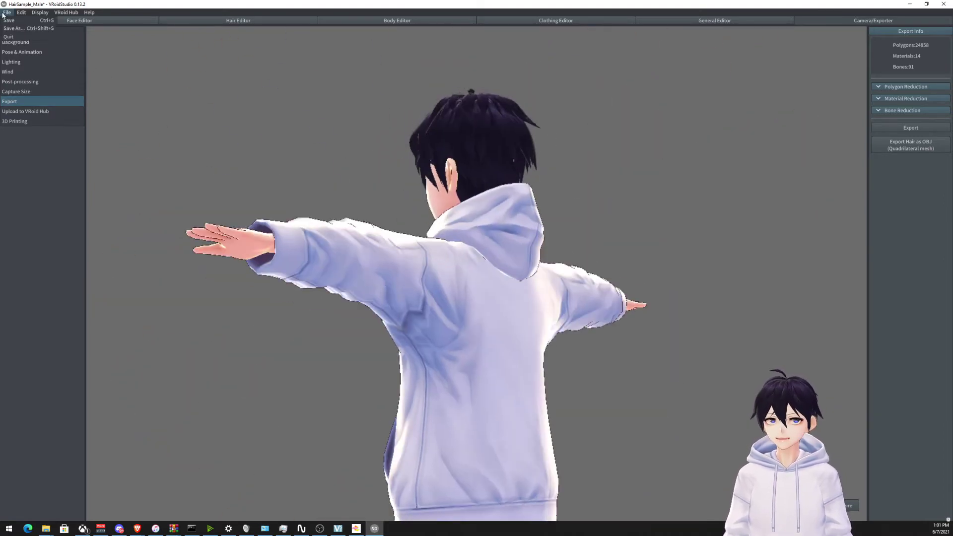
left_click(42, 130)
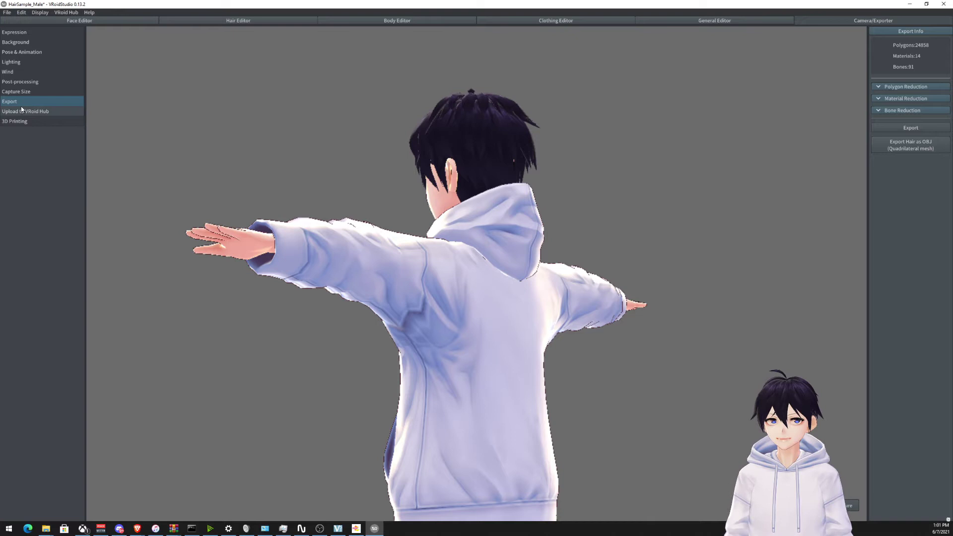
left_click(20, 112)
left_click(15, 101)
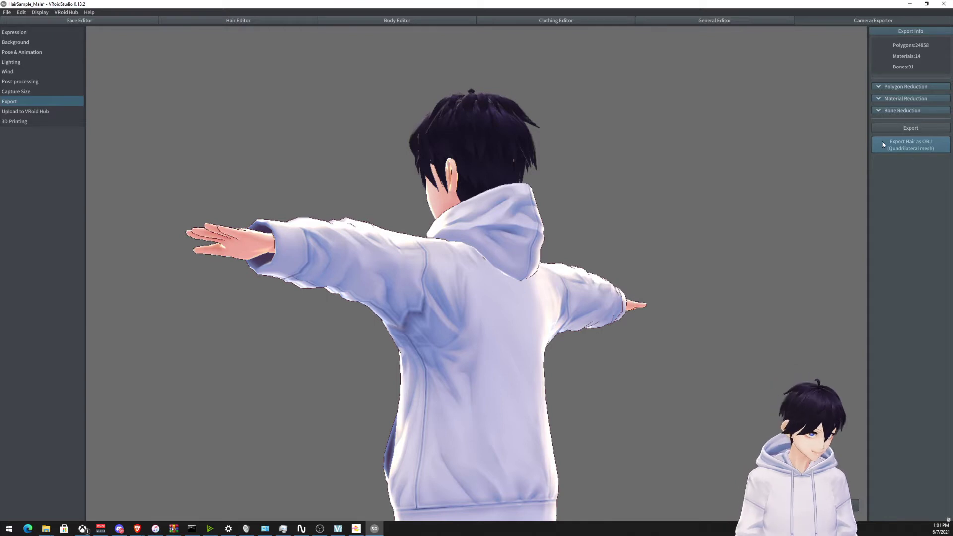
left_click(905, 130)
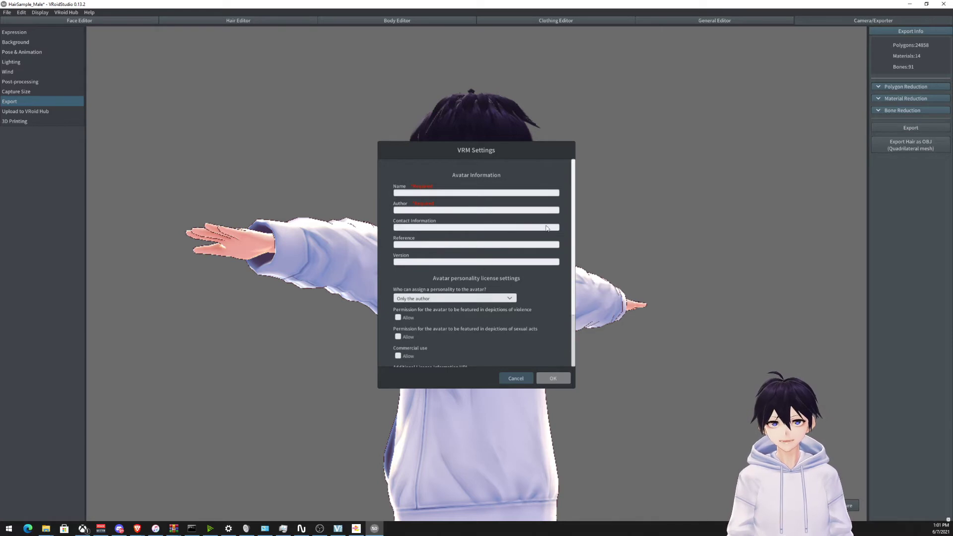
scroll(487, 327, "down", 1)
scroll(486, 327, "down", 3)
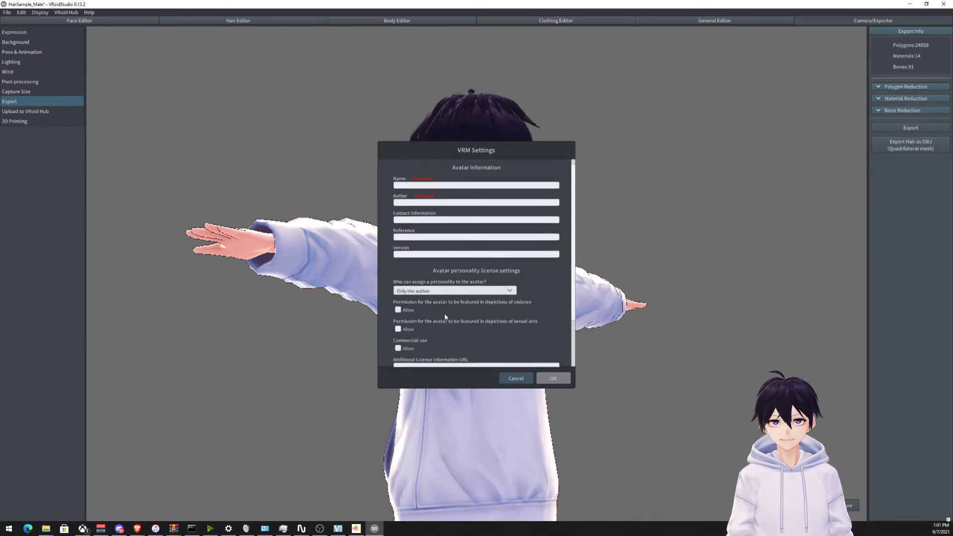
scroll(446, 316, "down", 4)
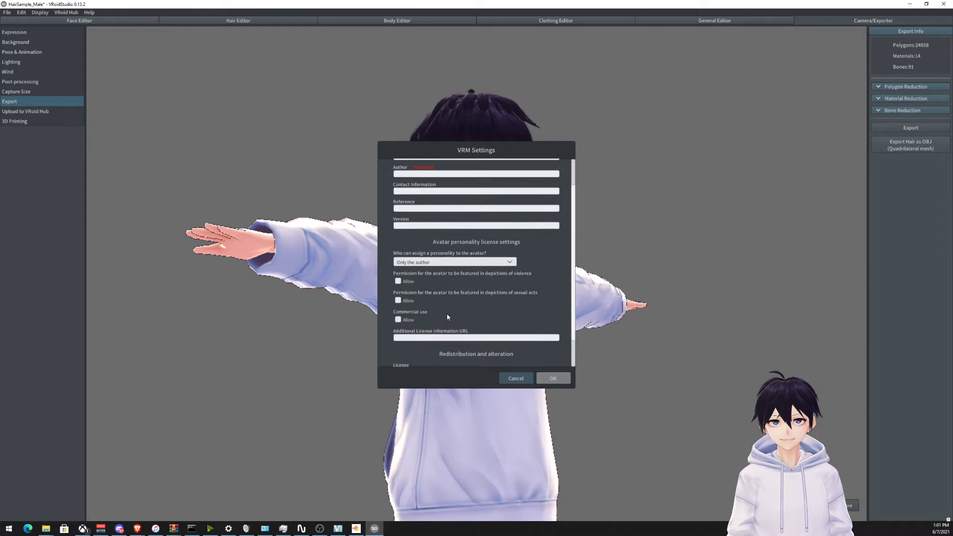
scroll(525, 337, "down", 2)
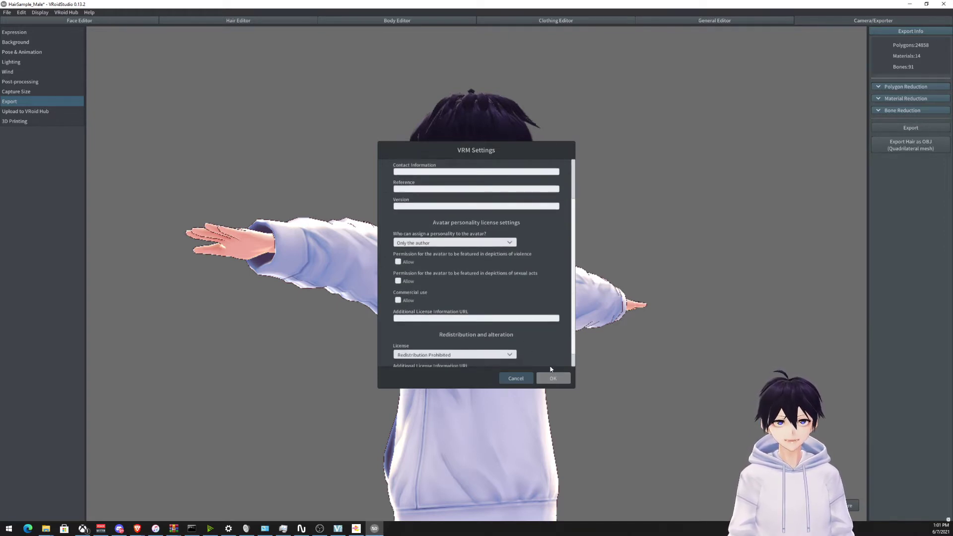
left_click(515, 378)
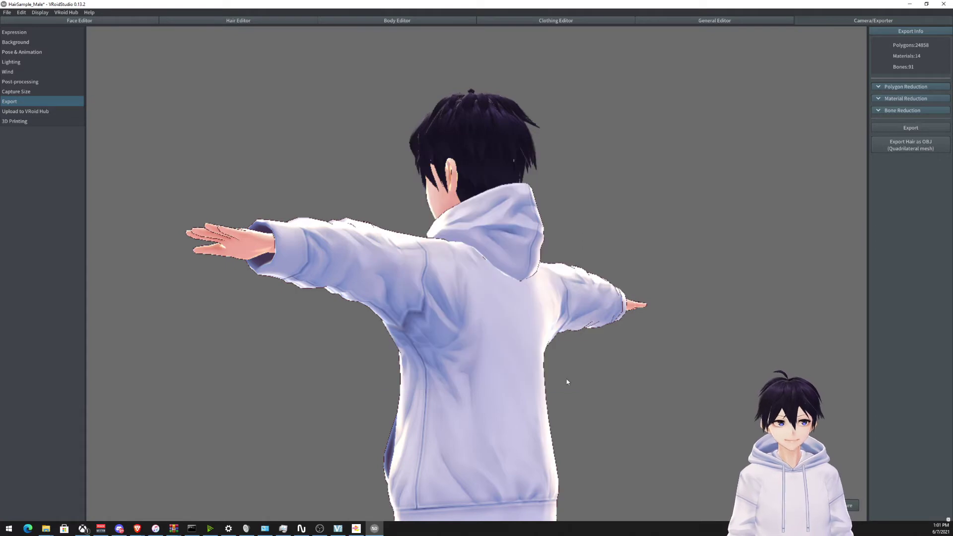
right_click_drag(672, 378, 588, 343)
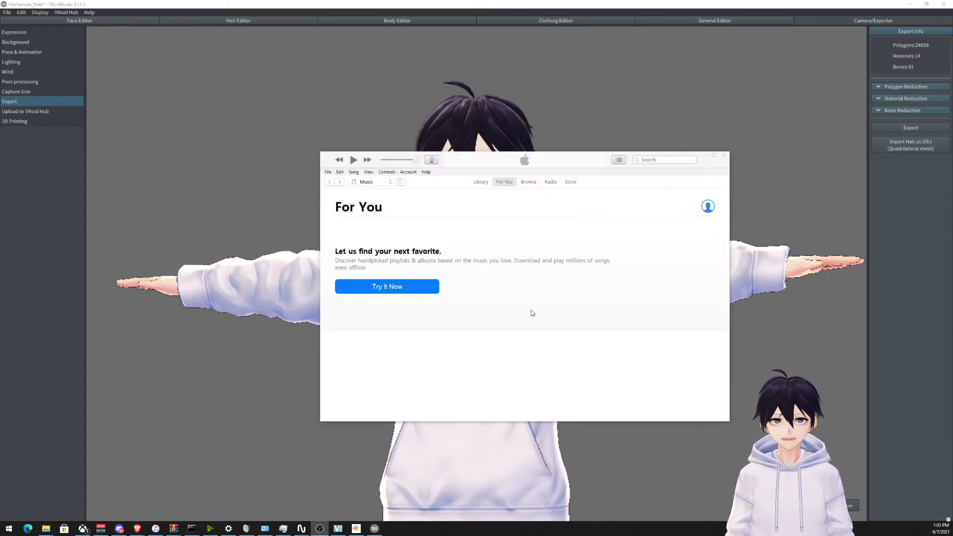
Move the music window aside and show the waidayo app's shared documents in File Sharing.
left_click(417, 214)
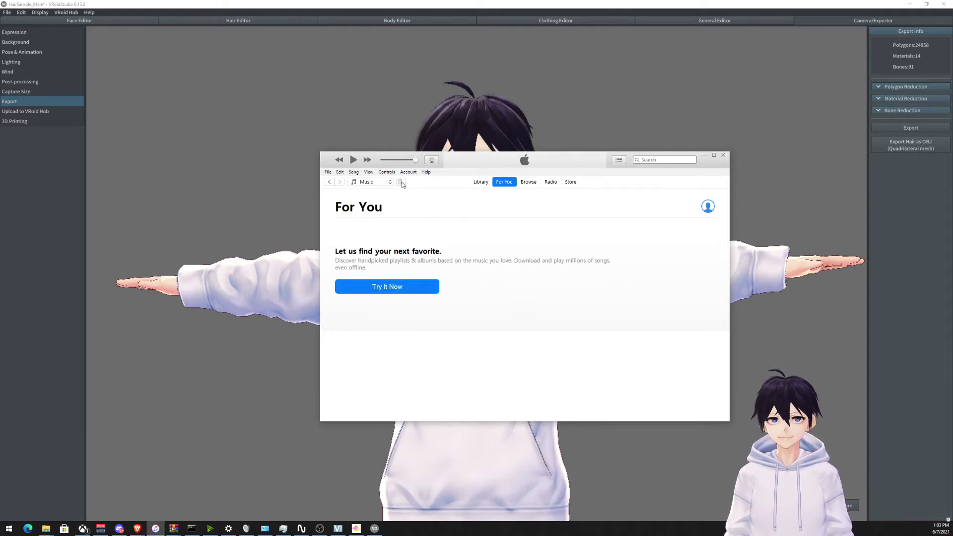
left_click_drag(600, 158, 952, 317)
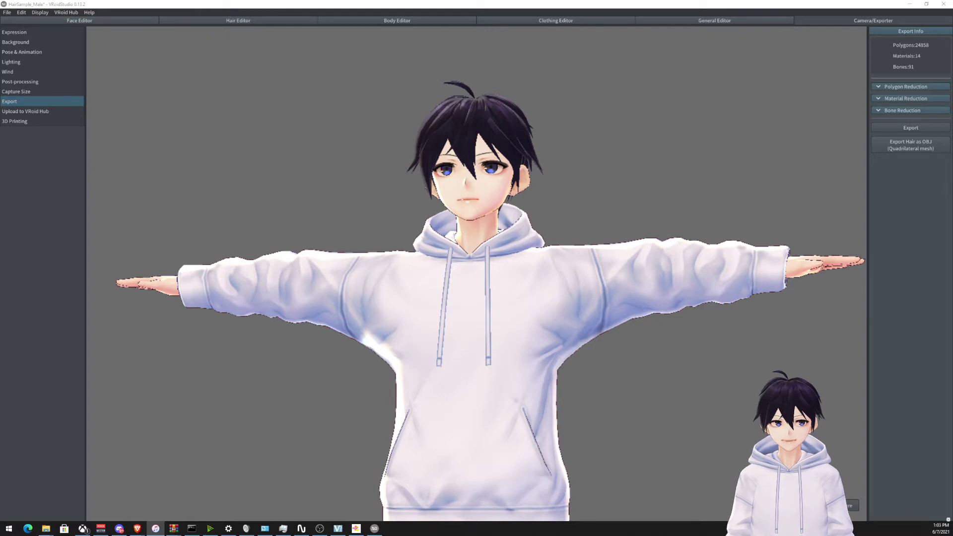
key("alt+Tab")
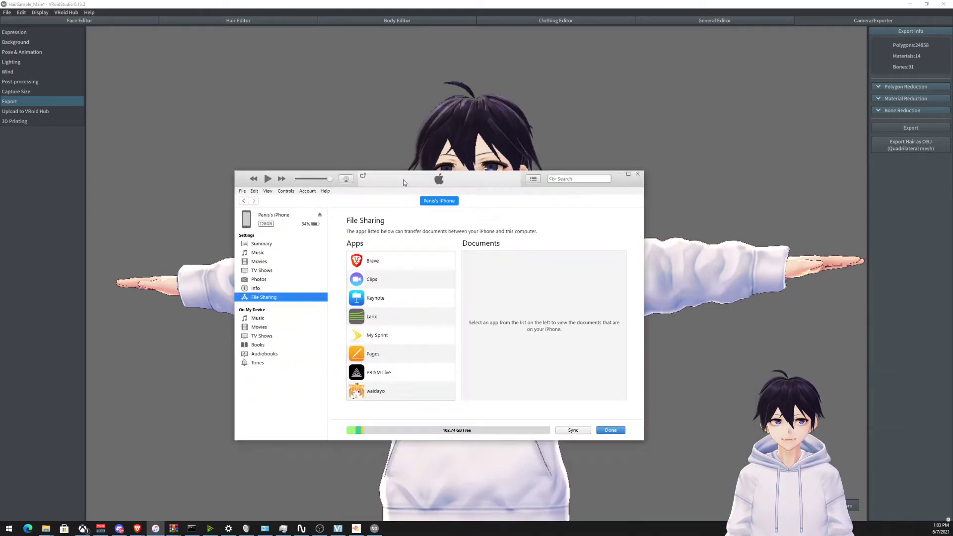
left_click_drag(403, 179, 430, 109)
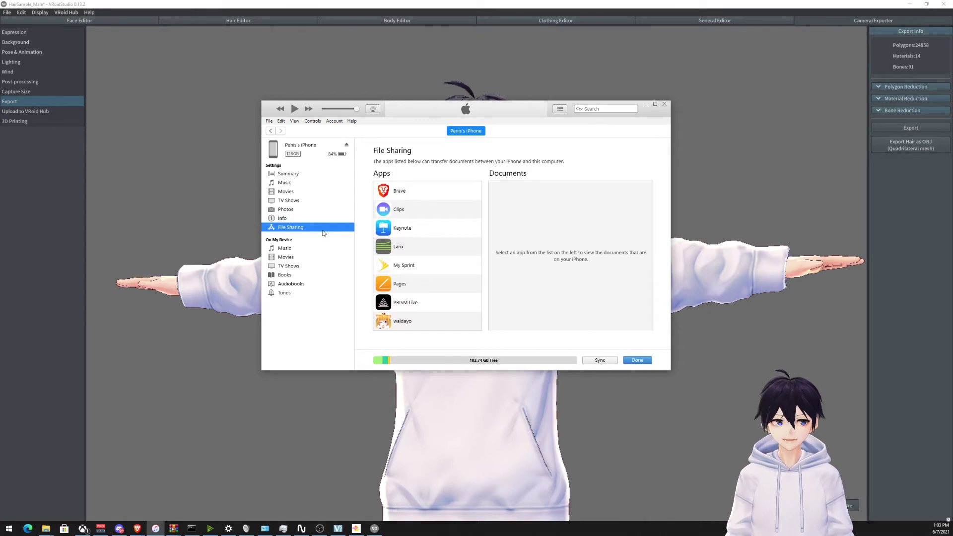
left_click(400, 325)
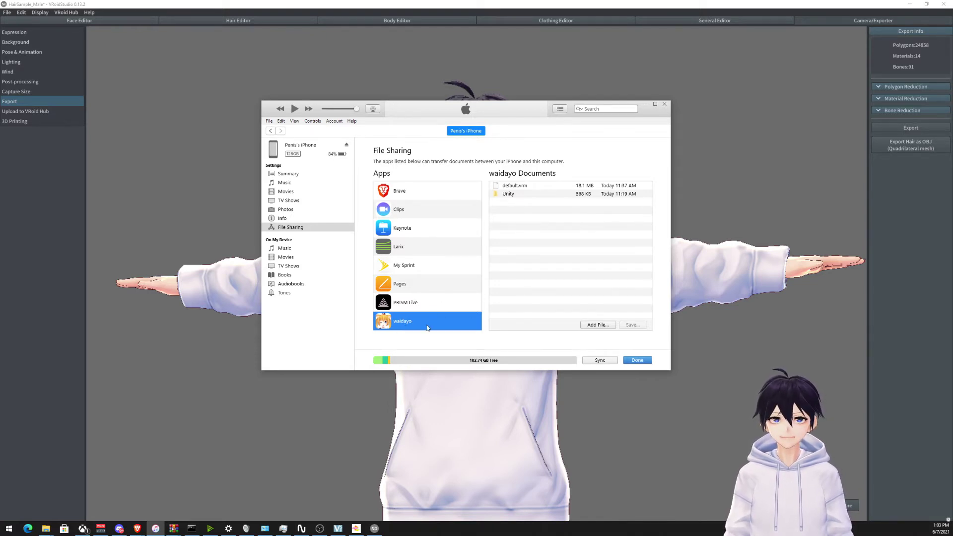
Inspect the default.vrm file in waidayo Documents, then launch waidayo on the phone.
left_click(548, 242)
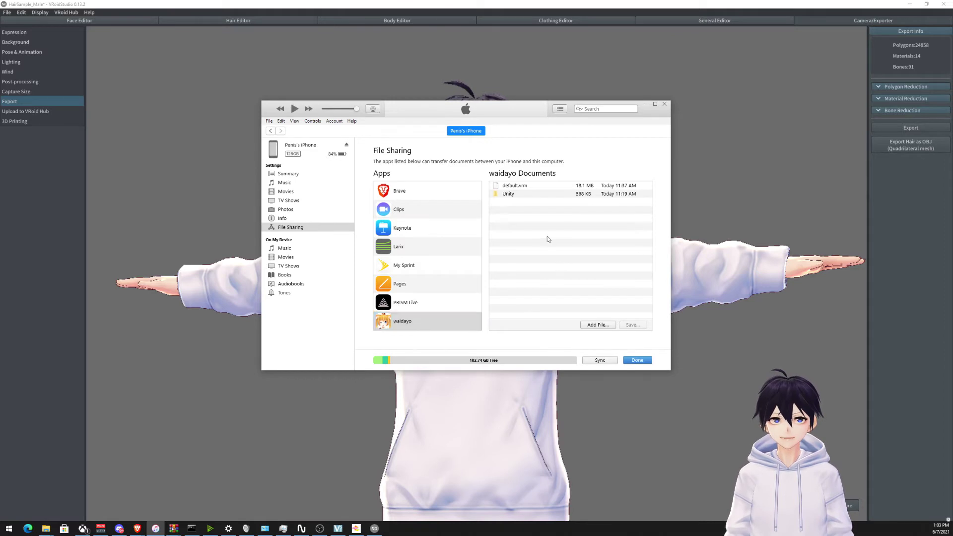
left_click(514, 187)
left_click(517, 234)
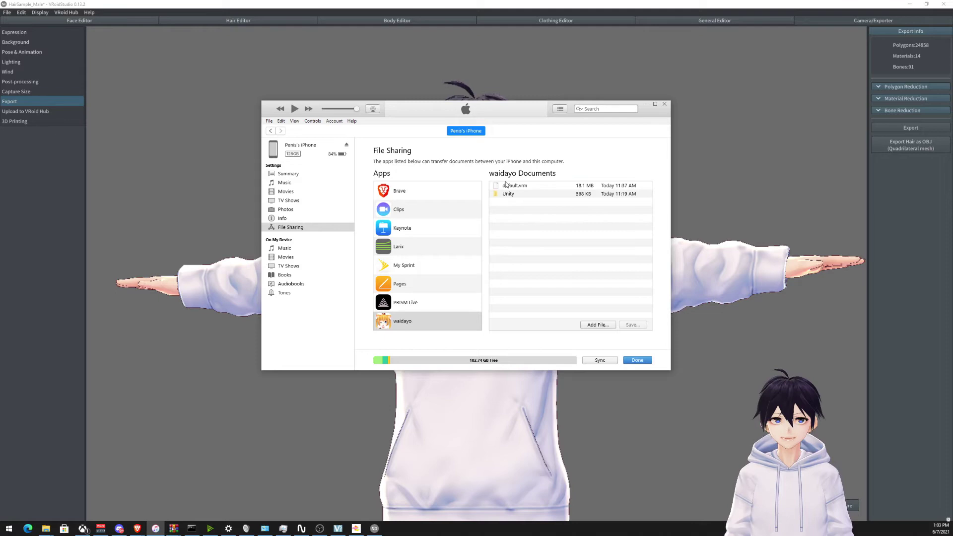
left_click_drag(421, 109, 479, 270)
left_click_drag(606, 278, 563, 152)
left_click(534, 224)
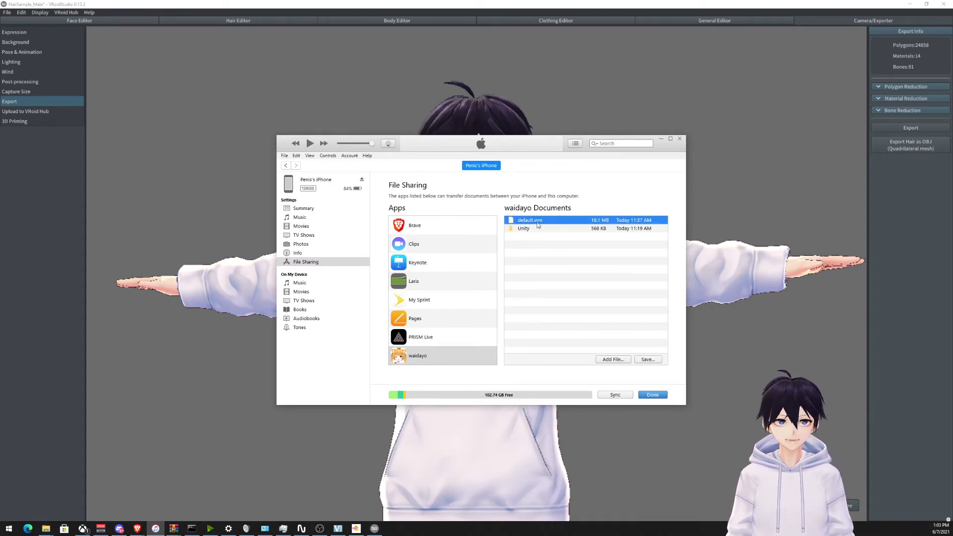
left_click(546, 255)
left_click(539, 220)
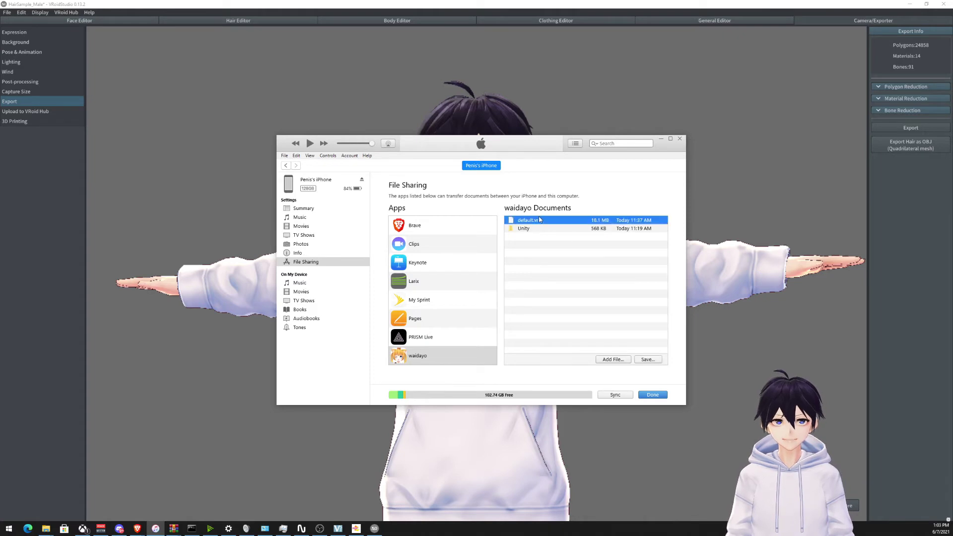
left_click(540, 271)
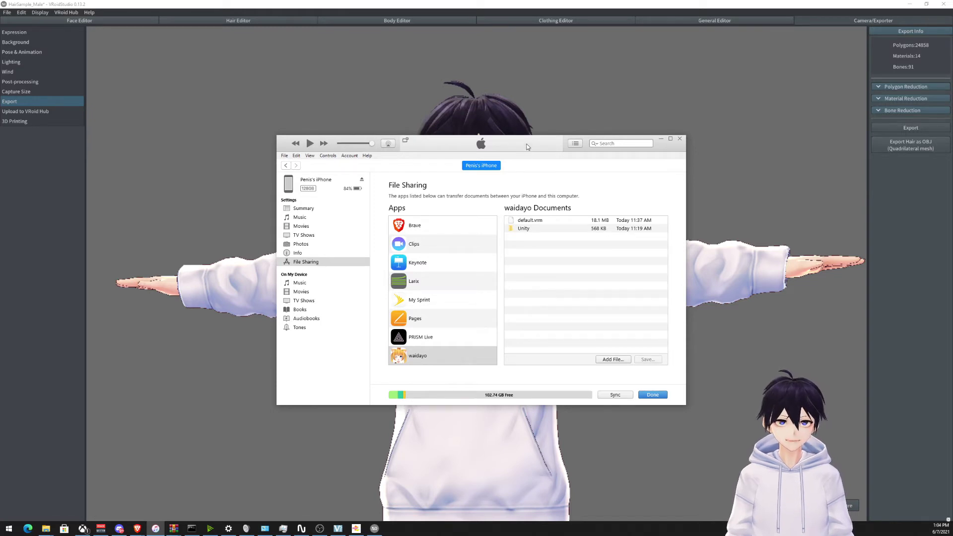
left_click_drag(528, 144, 530, 144)
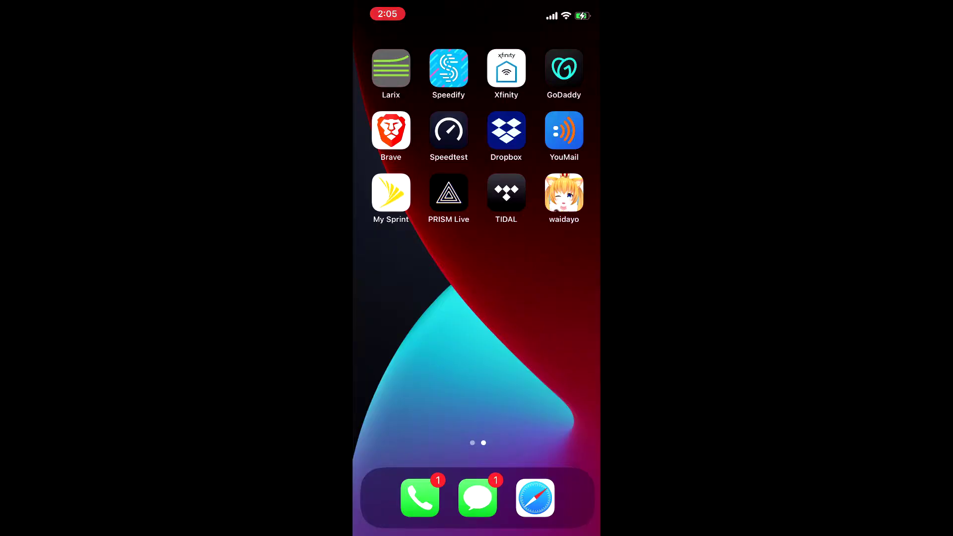
left_click(564, 193)
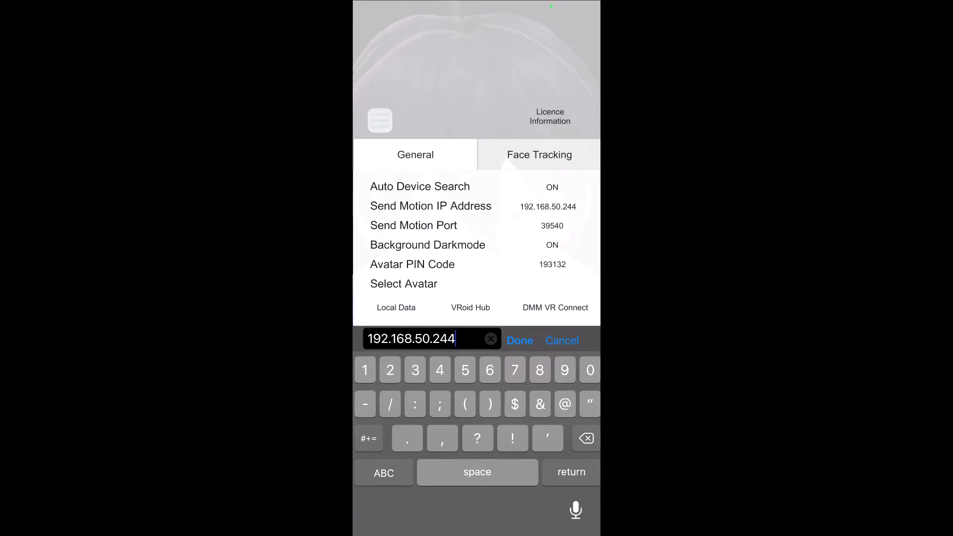
Confirm Send Motion IP 192.168.50.244, set port 39540, and dismiss the phone's quick-settings overlay.
left_click(413, 226)
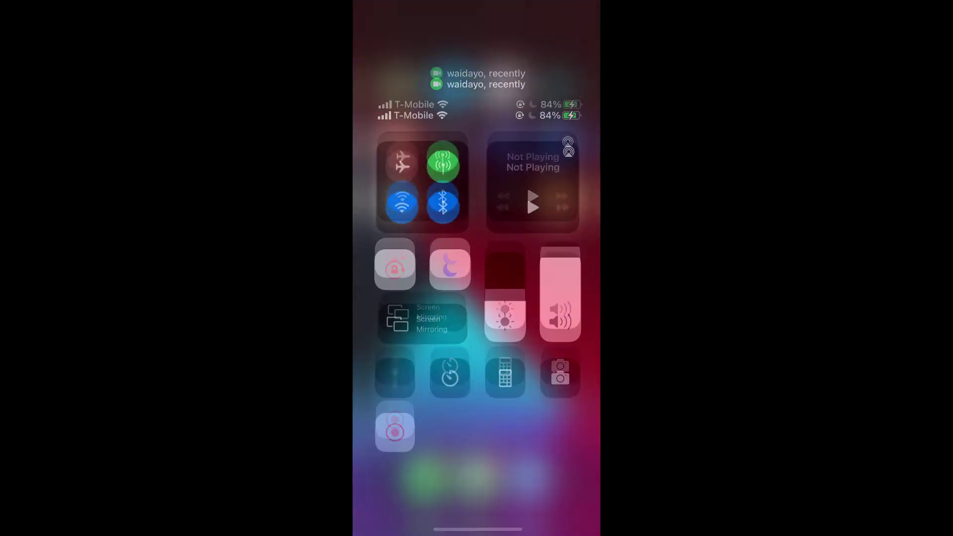
left_click_drag(476, 528, 476, 298)
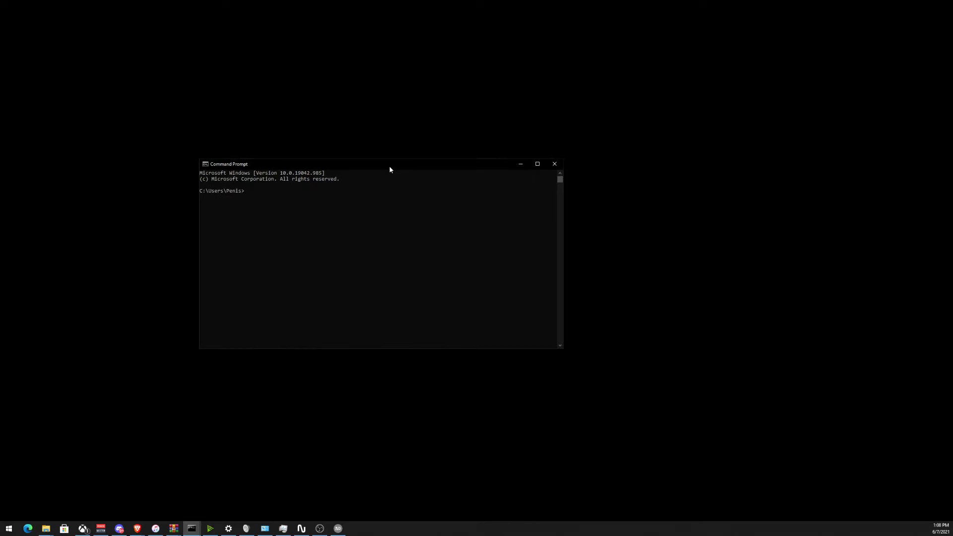
Run ipconfig in Command Prompt to list the PC's network addresses.
left_click_drag(389, 166, 318, 125)
scroll(340, 193, "up", 2, "ctrl")
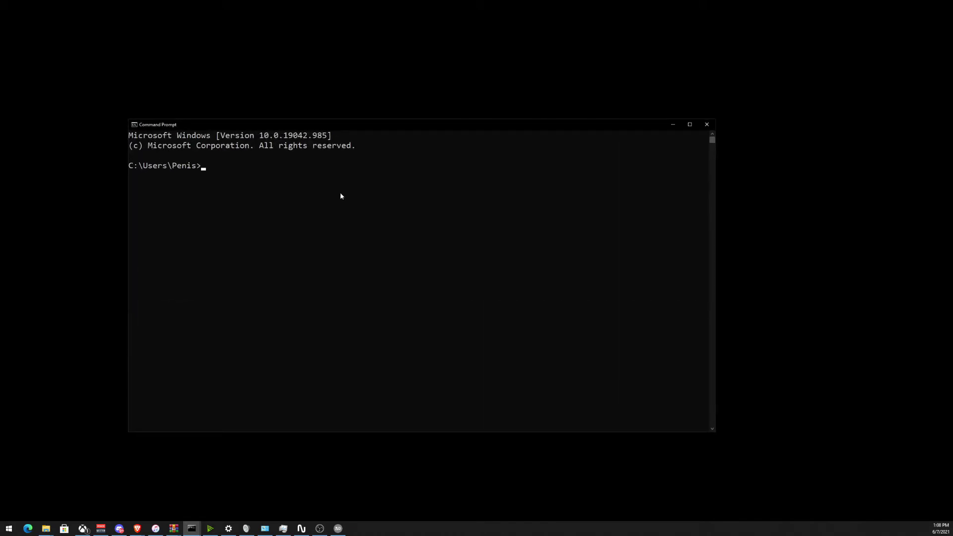
type("ipconfig")
key("Return")
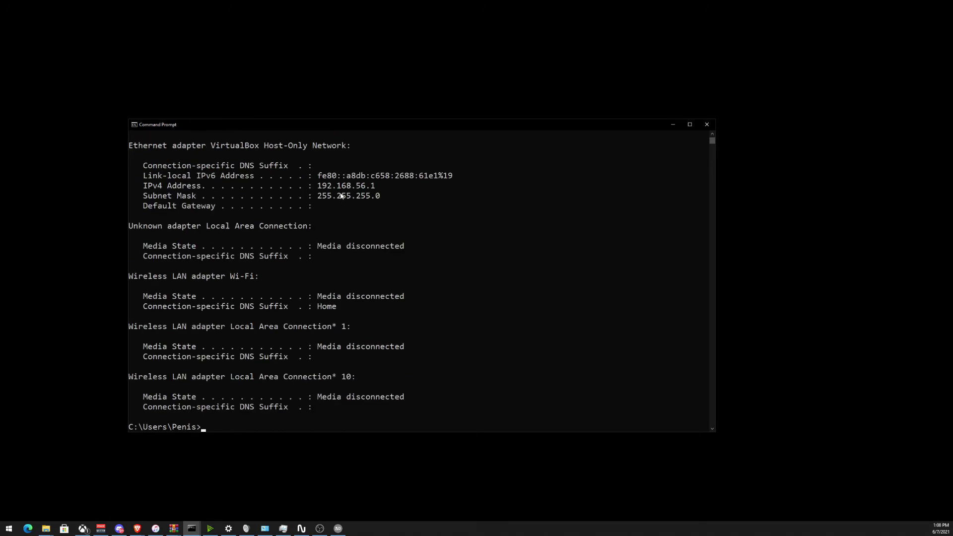
Compare the Ethernet IPv4 address 192.168.50.244 with the VirtualBox adapter's address.
scroll(369, 273, "up", 5)
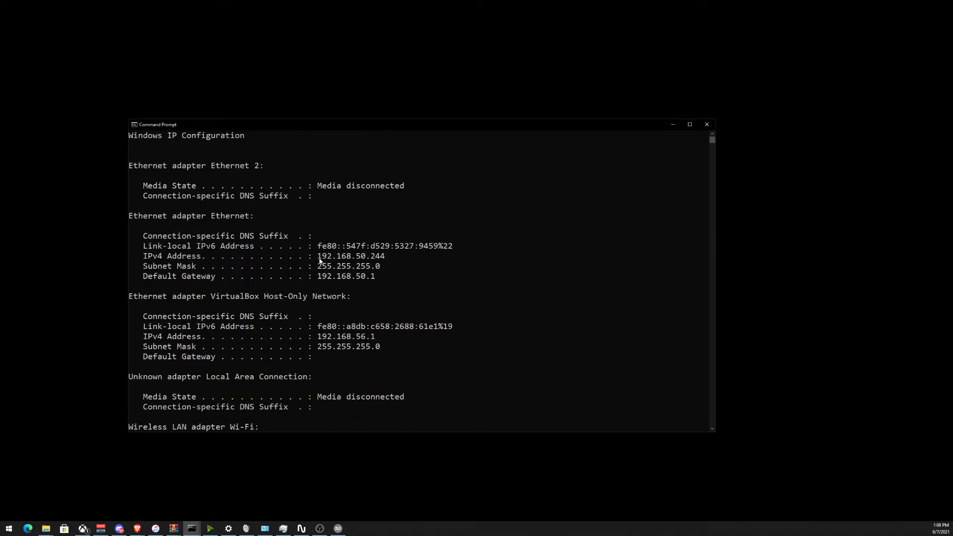
left_click_drag(318, 259, 386, 258)
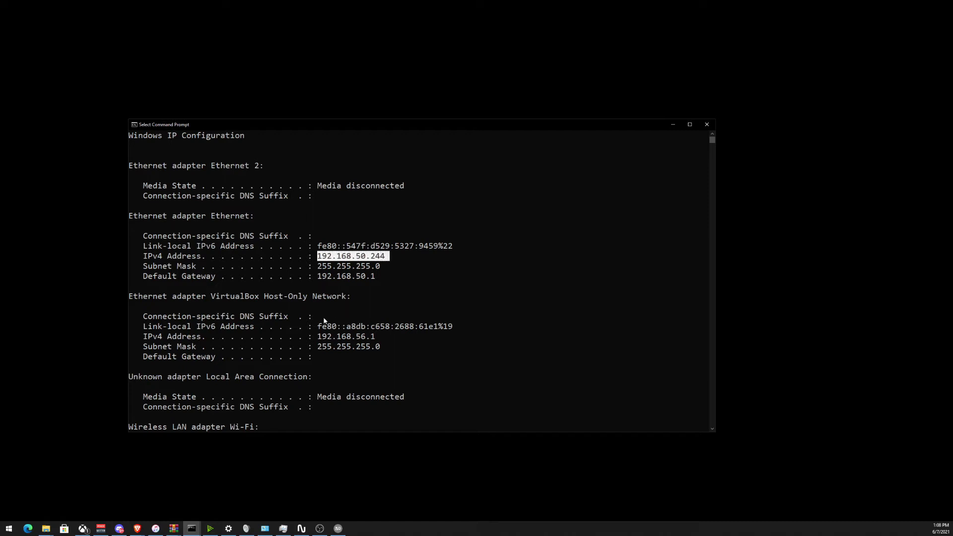
left_click_drag(322, 337, 376, 339)
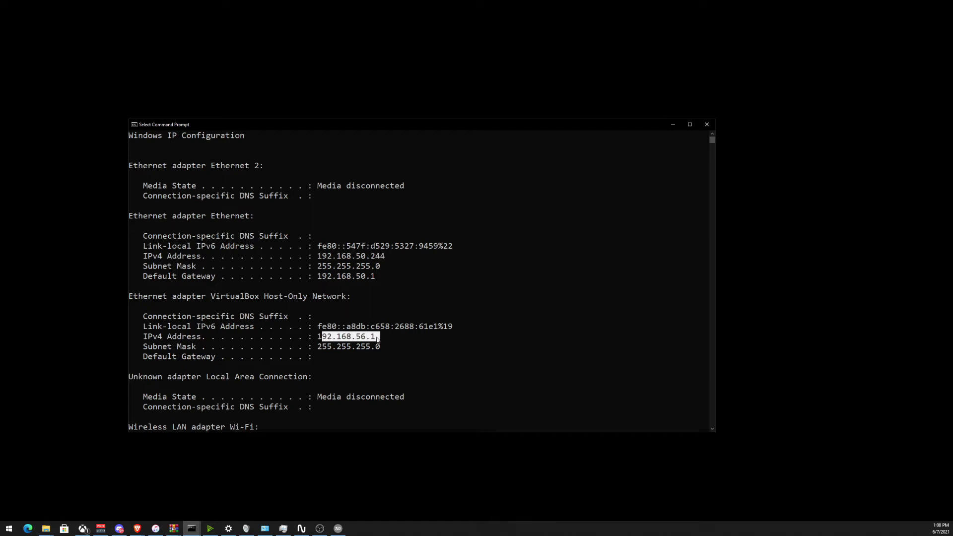
left_click(377, 338)
left_click_drag(385, 258, 319, 259)
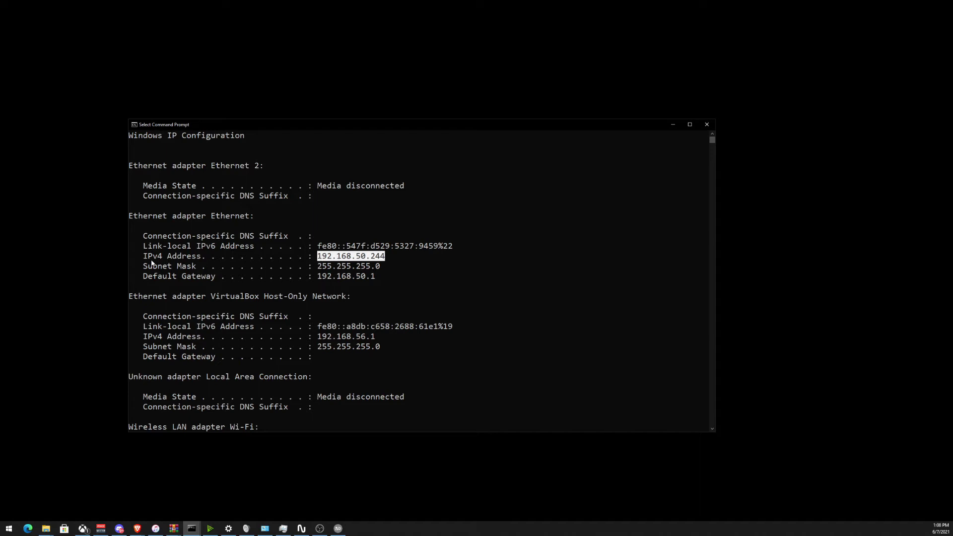
left_click_drag(162, 258, 193, 258)
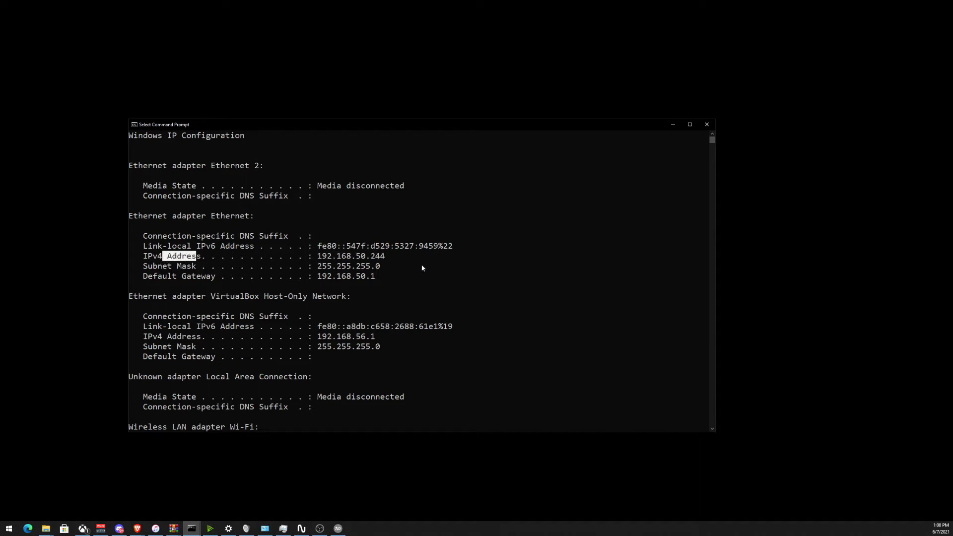
left_click(391, 255)
Select the Ethernet IPv4 Address 192.168.50.244, then close Command Prompt.
left_click_drag(383, 256, 322, 259)
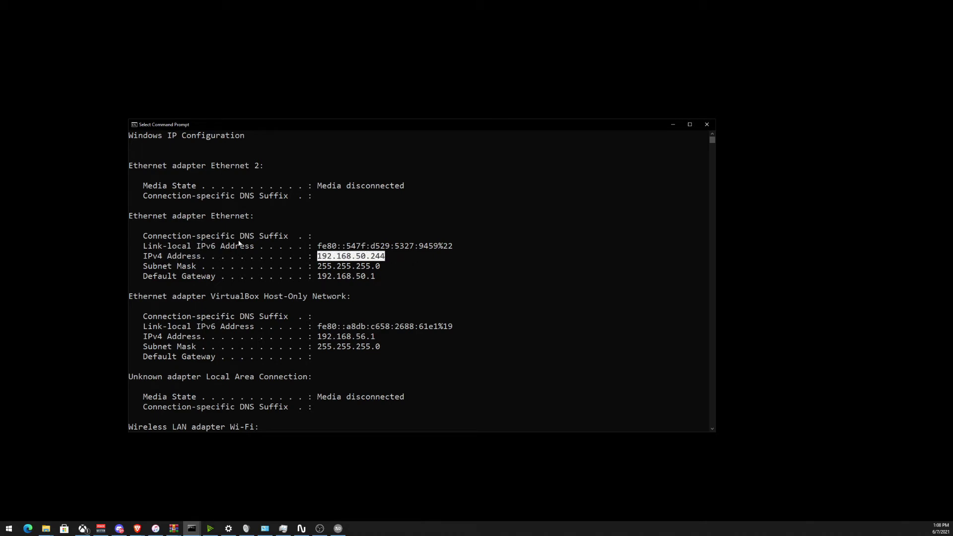
left_click_drag(144, 218, 248, 218)
left_click(154, 257)
left_click_drag(153, 258, 392, 256)
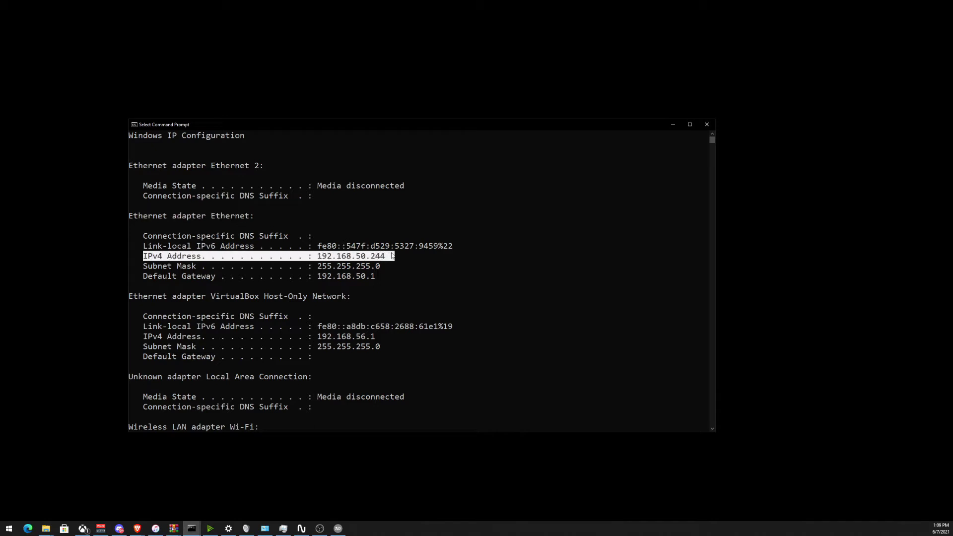
left_click_drag(144, 335, 376, 339)
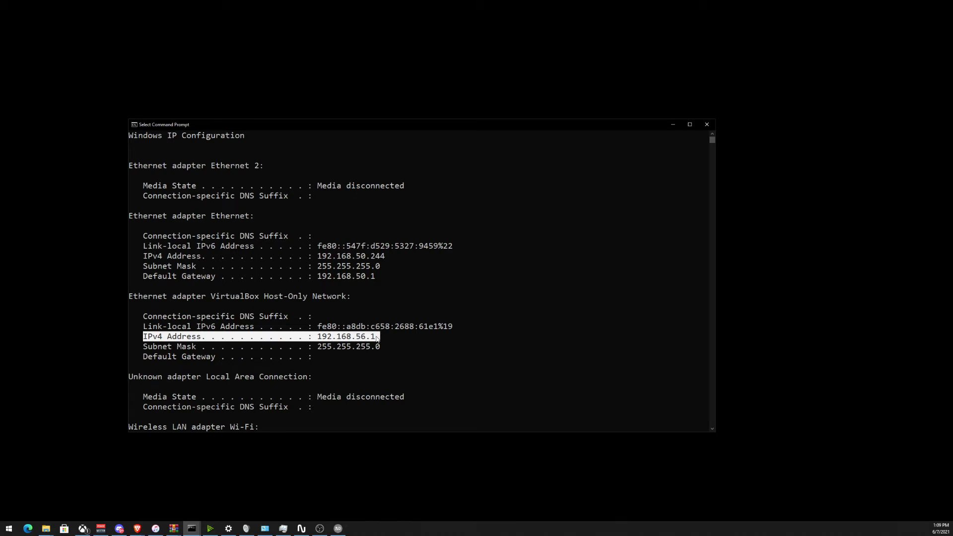
left_click(436, 338)
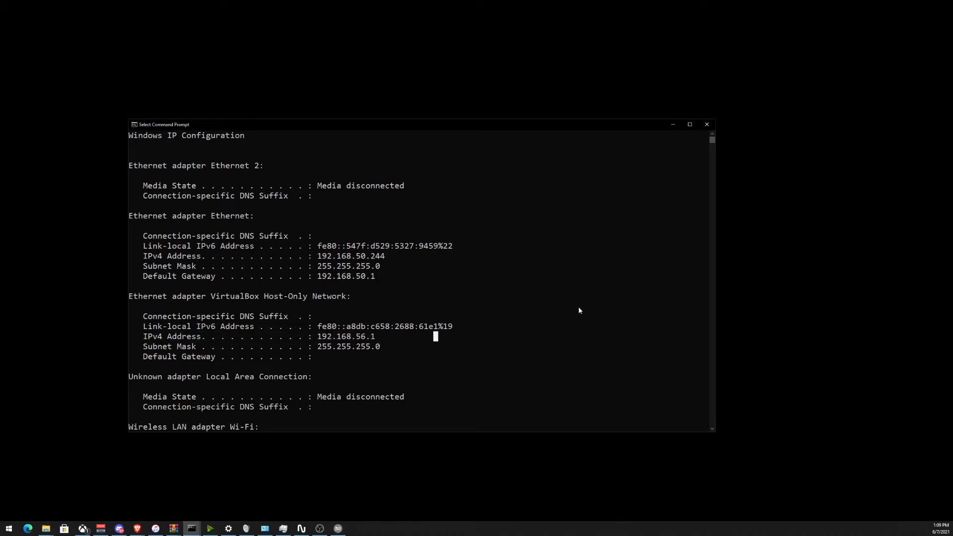
left_click(575, 278)
left_click_drag(320, 258, 385, 260)
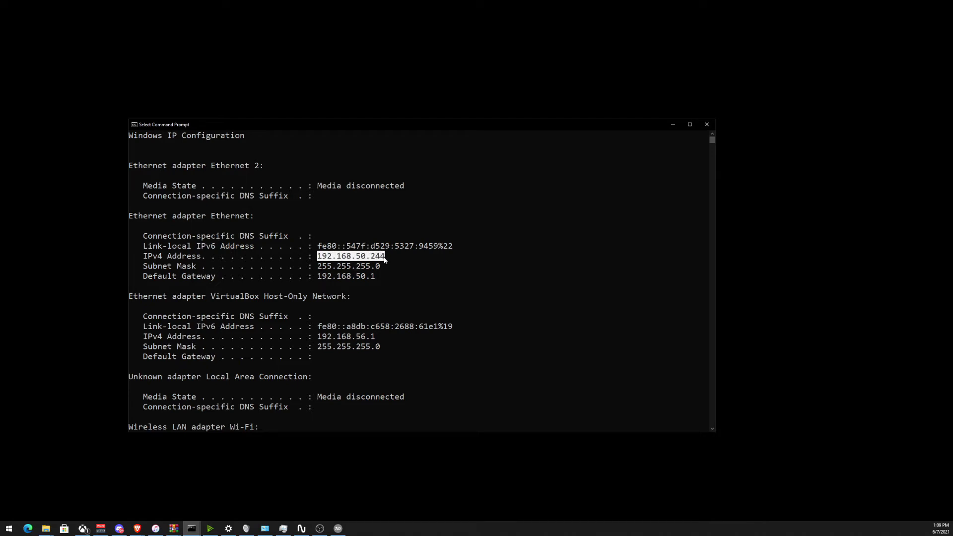
left_click(706, 125)
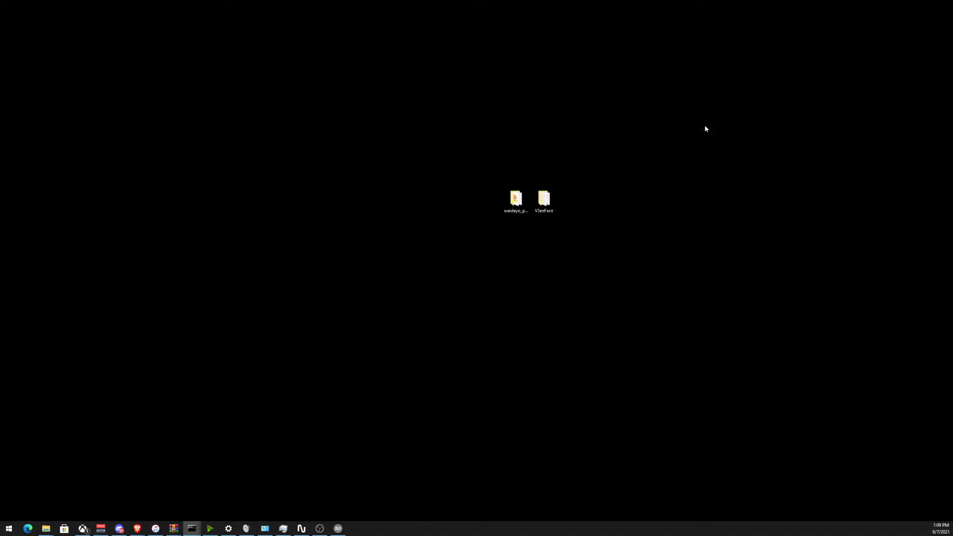
Open the waidayo_pc_008_IPv6 folder and select the default.vrm avatar file.
double_click(513, 197)
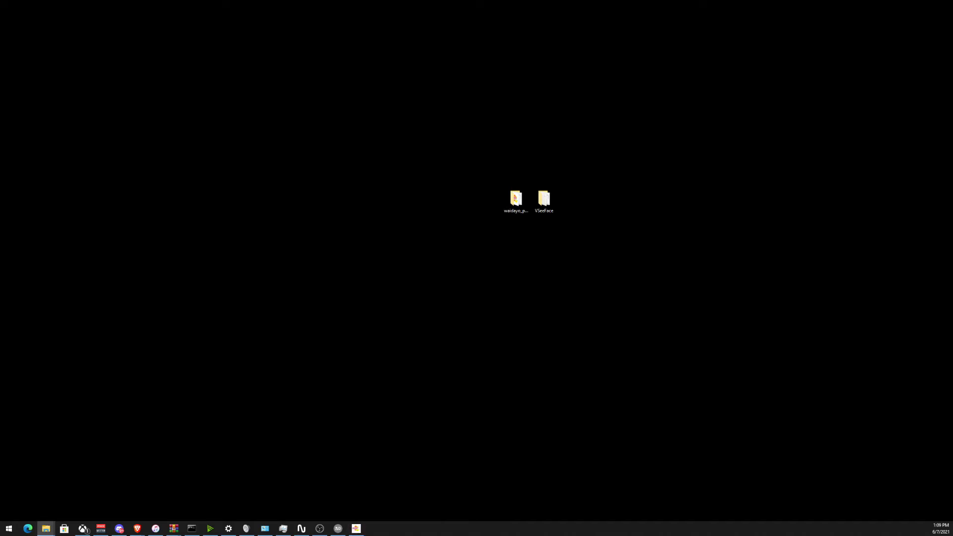
left_click_drag(952, 192, 334, 94)
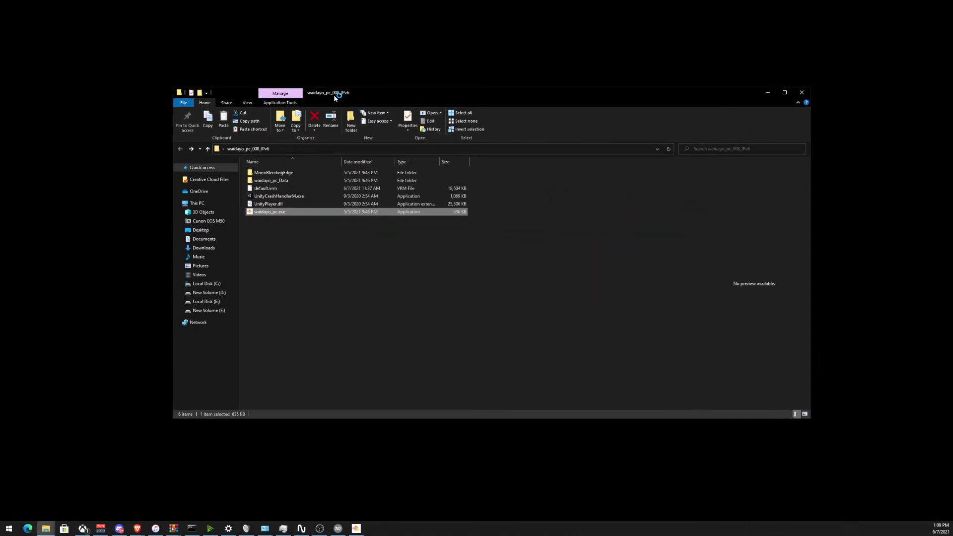
left_click(294, 243)
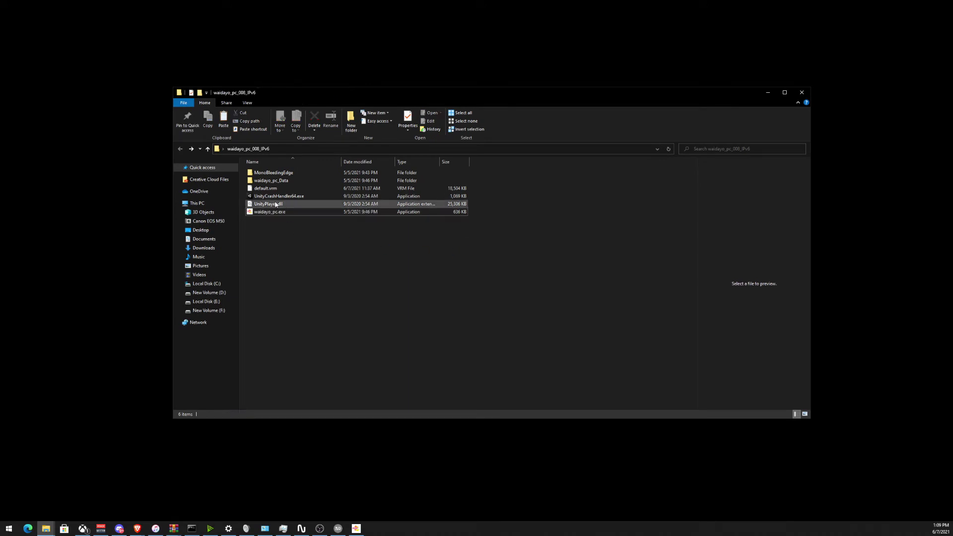
left_click(264, 190)
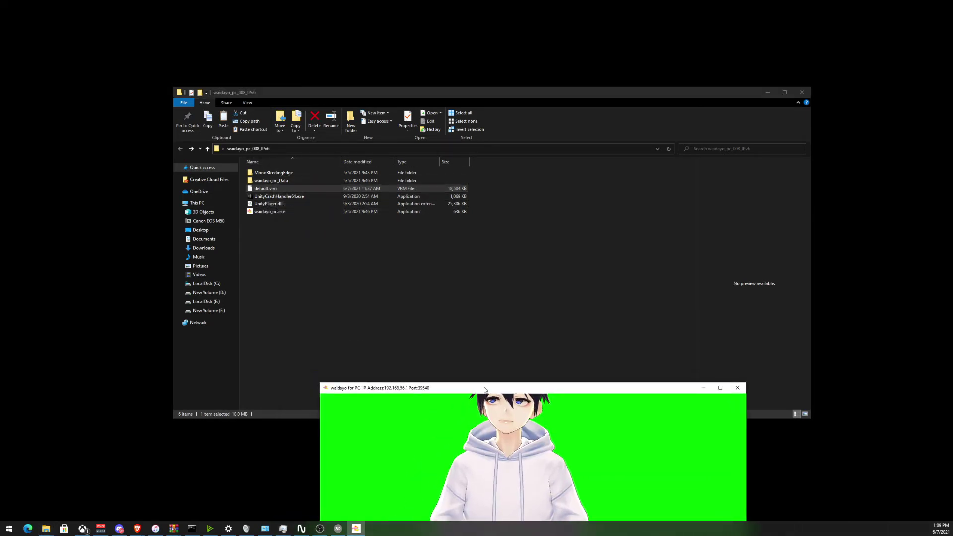
Maximize the waidayo for PC window to view the avatar full-screen, then restore and close it.
left_click_drag(483, 384, 542, 126)
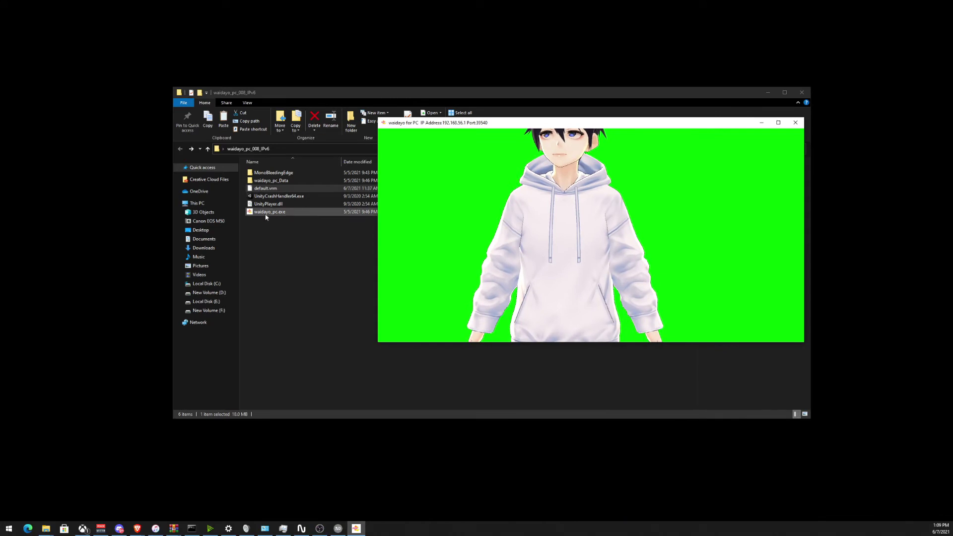
double_click(504, 123)
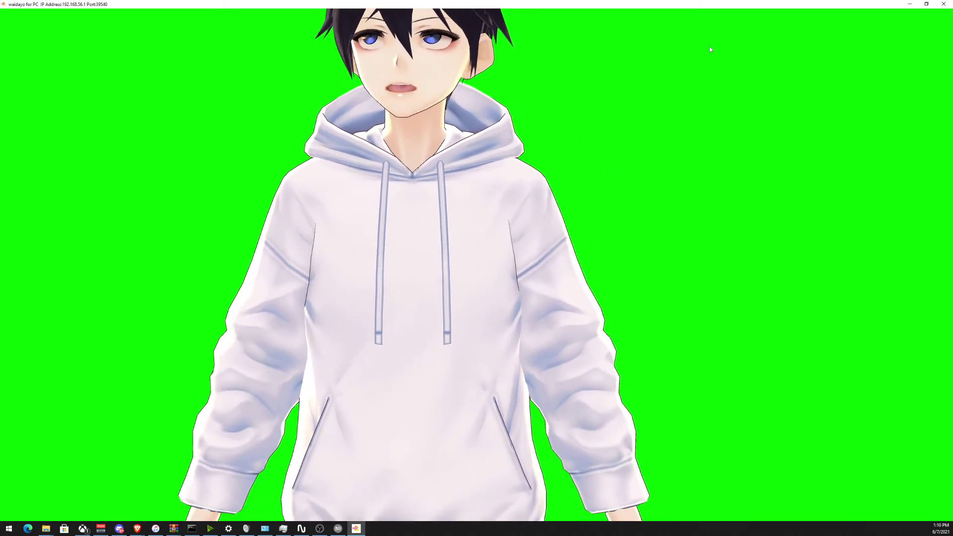
left_click_drag(769, 4, 435, 290)
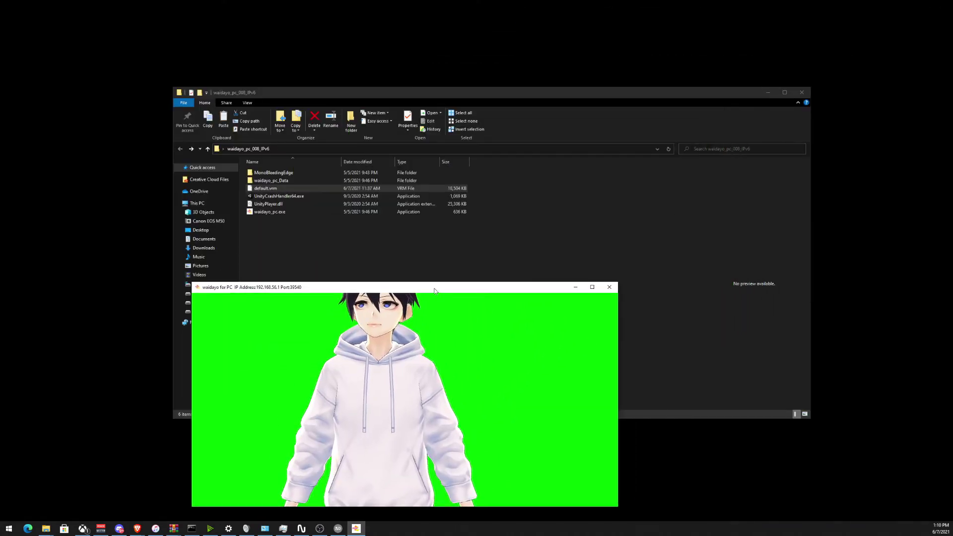
left_click(608, 287)
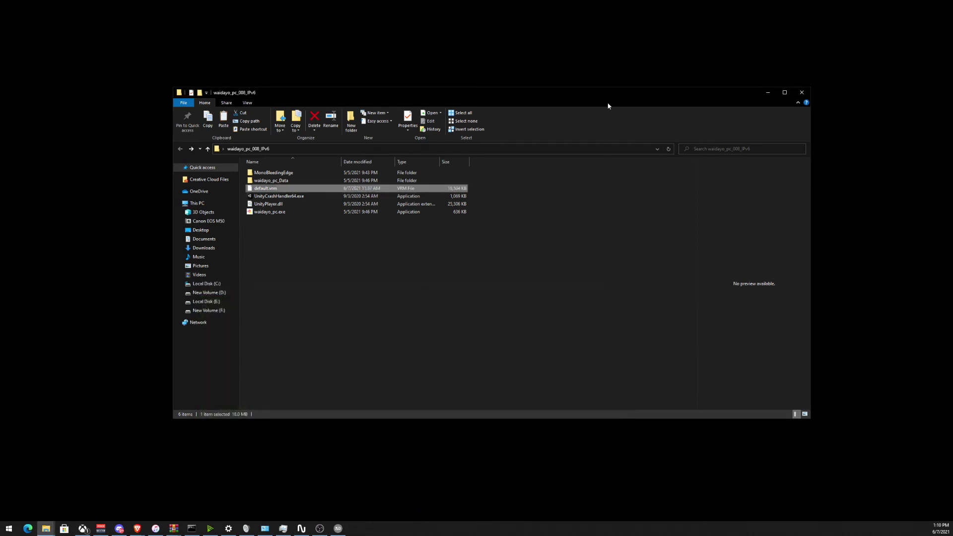
Close the waidayo_pc_008_IPv6 window, open the VSeeFace folder, and run VSeeFace.exe.
left_click_drag(719, 97, 633, 207)
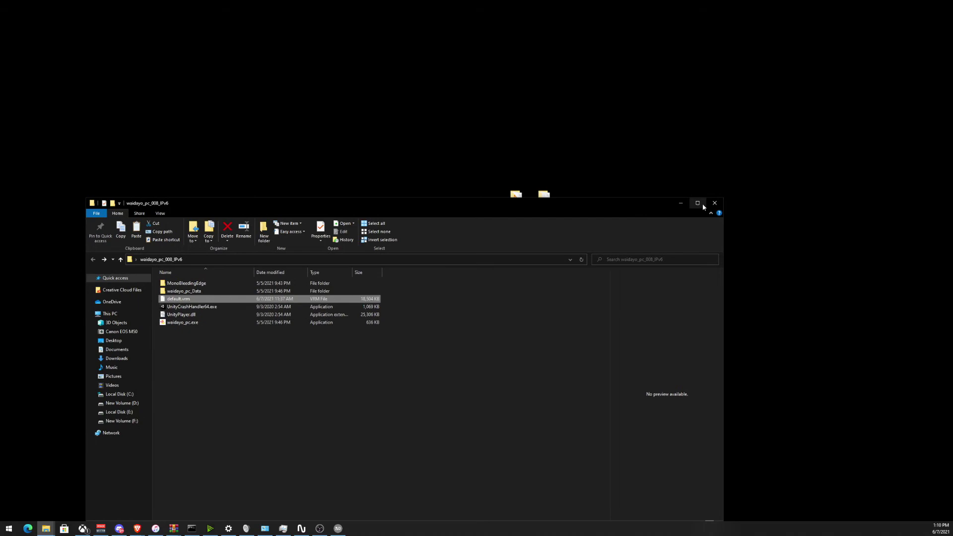
left_click(714, 202)
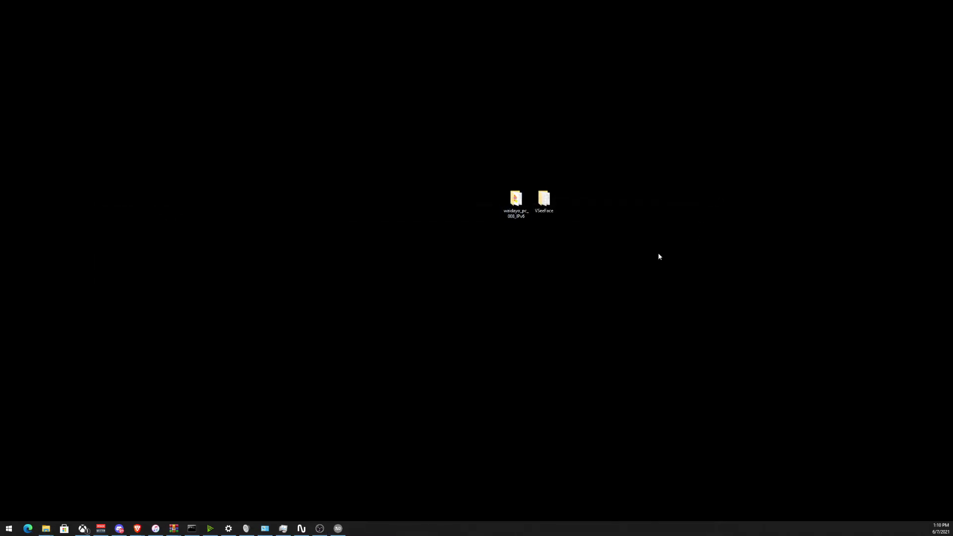
double_click(543, 200)
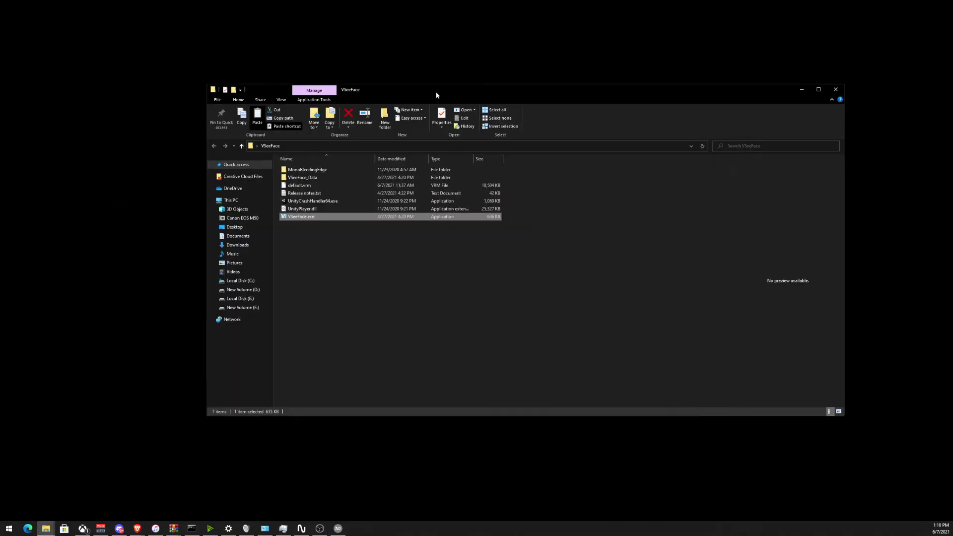
left_click_drag(435, 91, 410, 94)
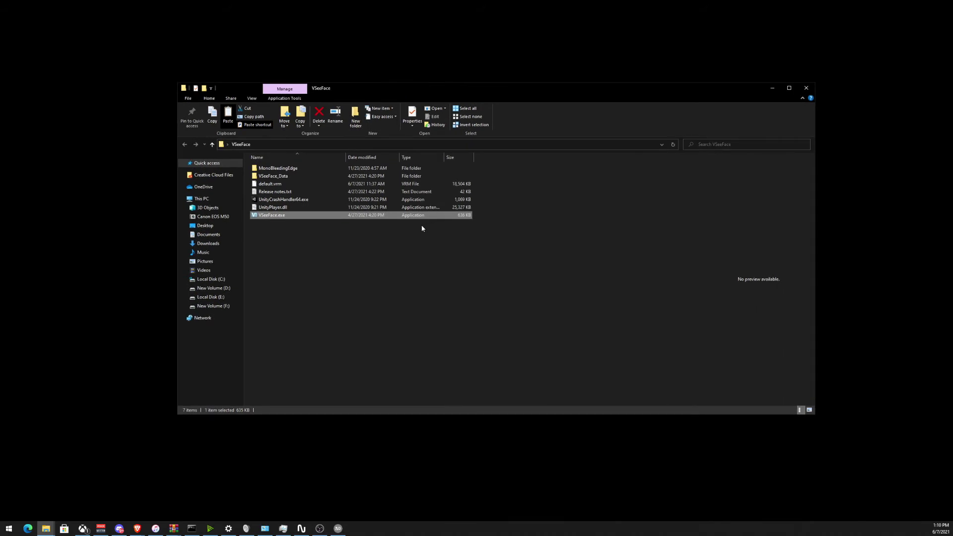
left_click(408, 274)
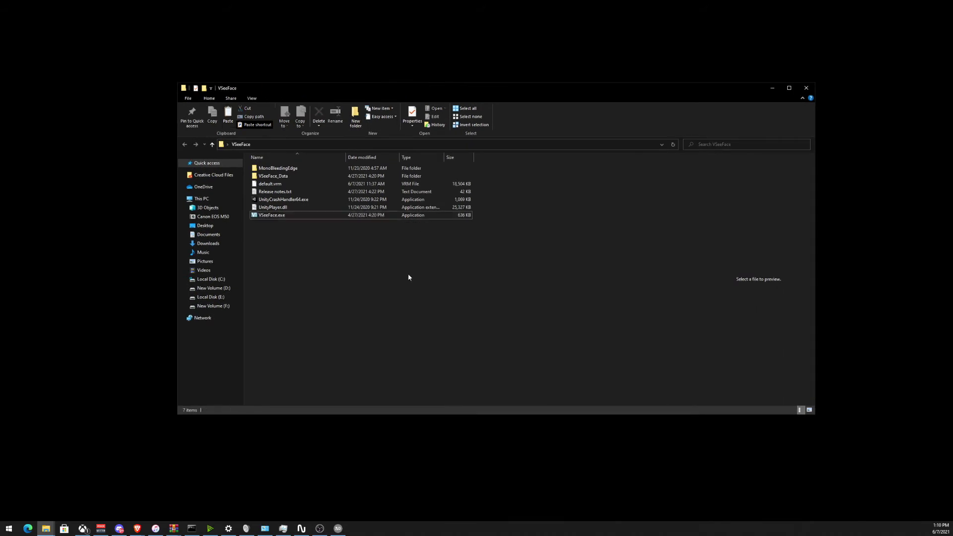
left_click(263, 185)
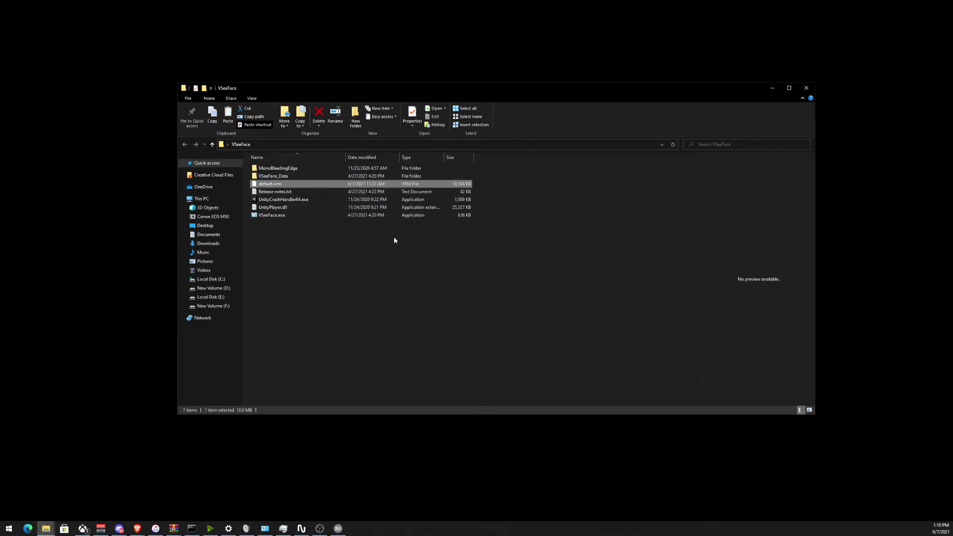
double_click(290, 216)
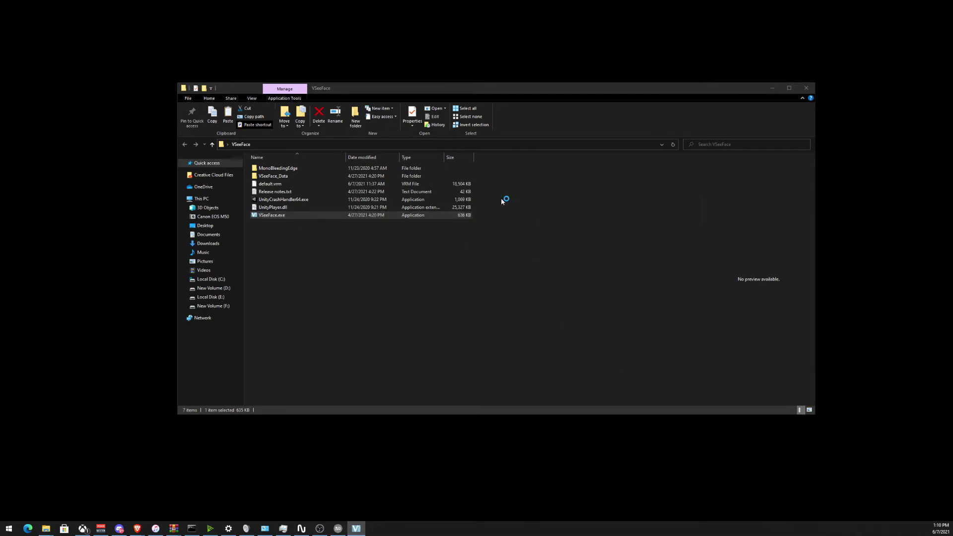
left_click_drag(501, 201, 425, 95)
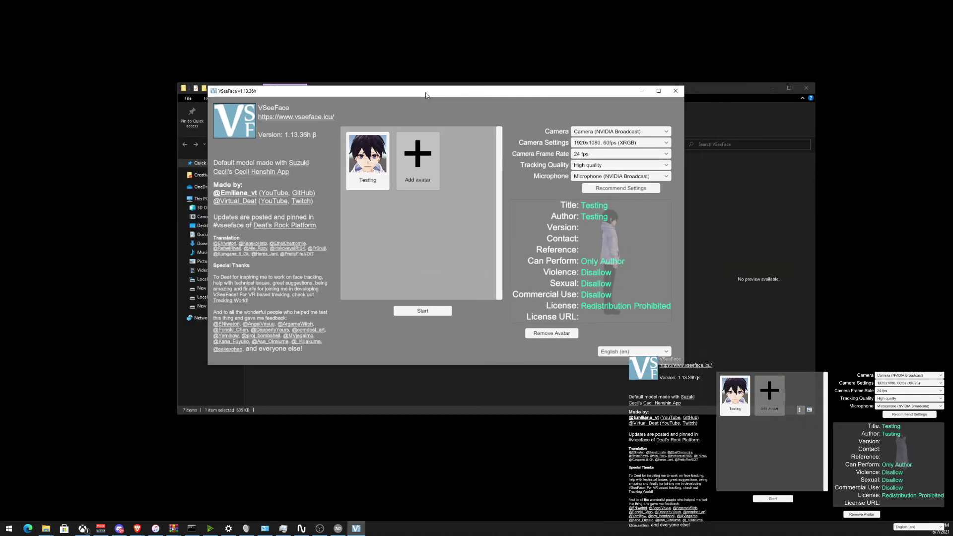
Move the avatar selection window up-left, minimize the Explorer window behind it, and refocus VSeeFace.
mouse_move(426, 95)
left_mouse_down()
mouse_move(393, 102)
mouse_move(419, 83)
left_mouse_up()
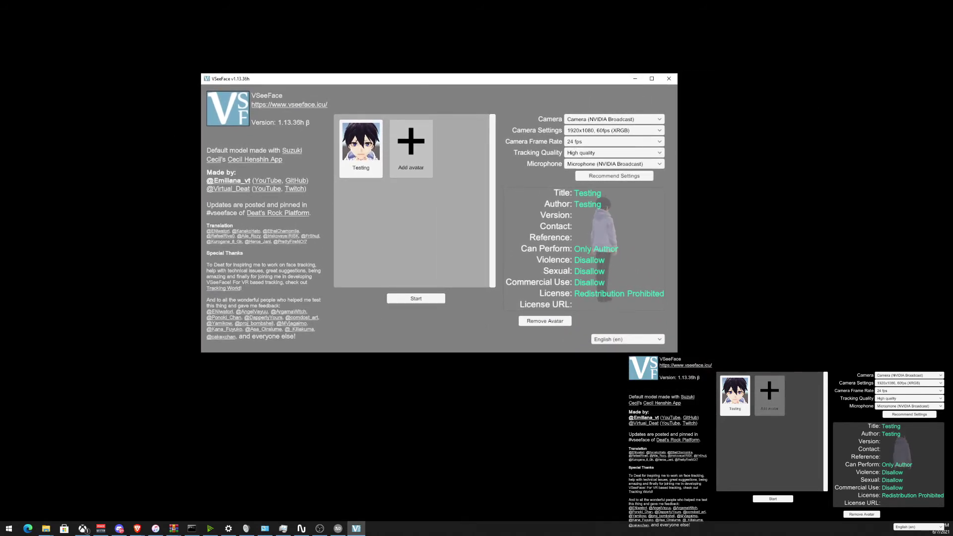
key("alt+Tab")
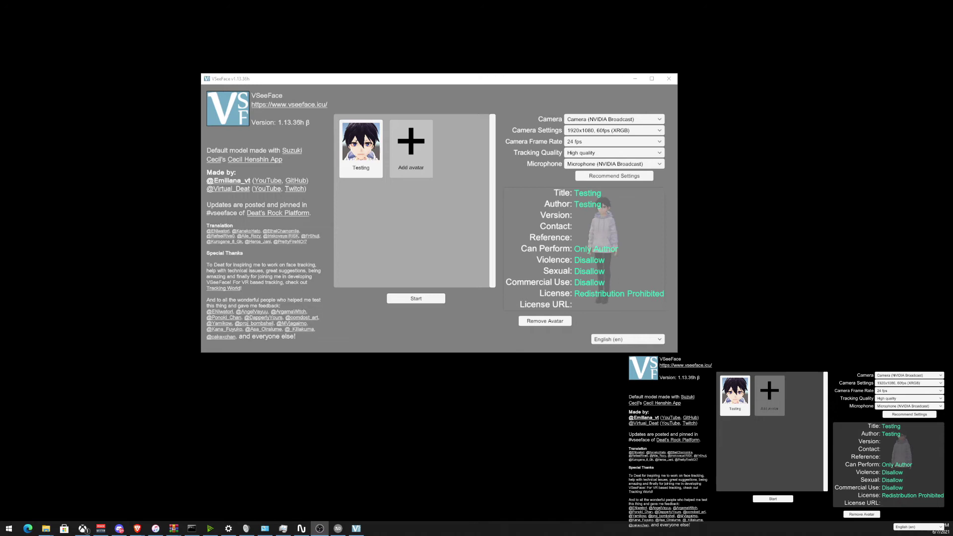
left_click(461, 340)
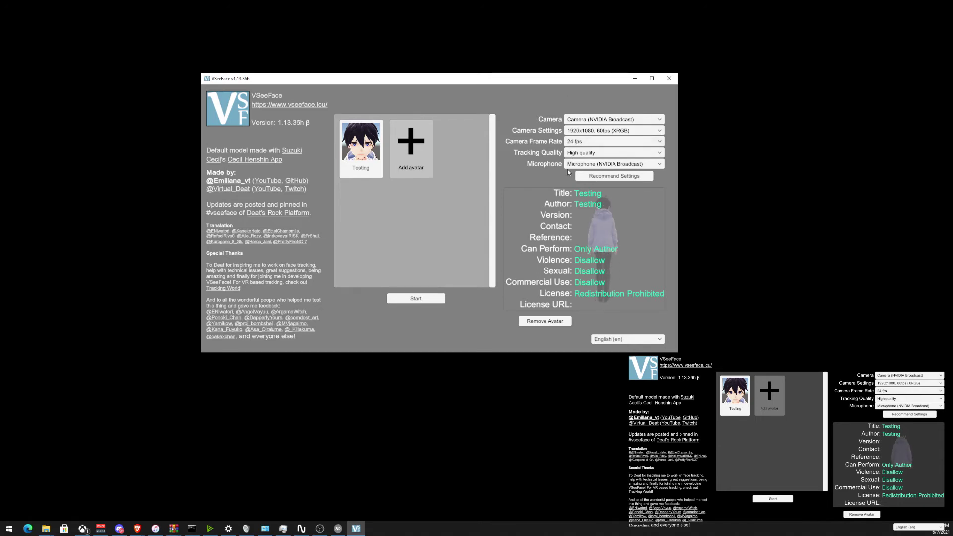
Start tracking with the Testing avatar from the avatar selection screen.
left_click(430, 298)
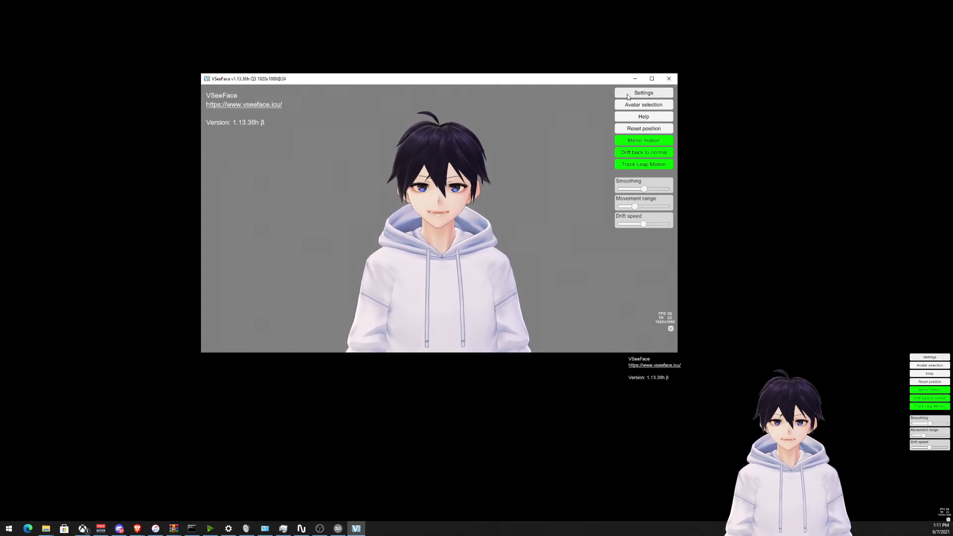
In General settings, briefly show then hide the LAN IP for the OSC/VMC receiver on port 39540.
left_click(627, 96)
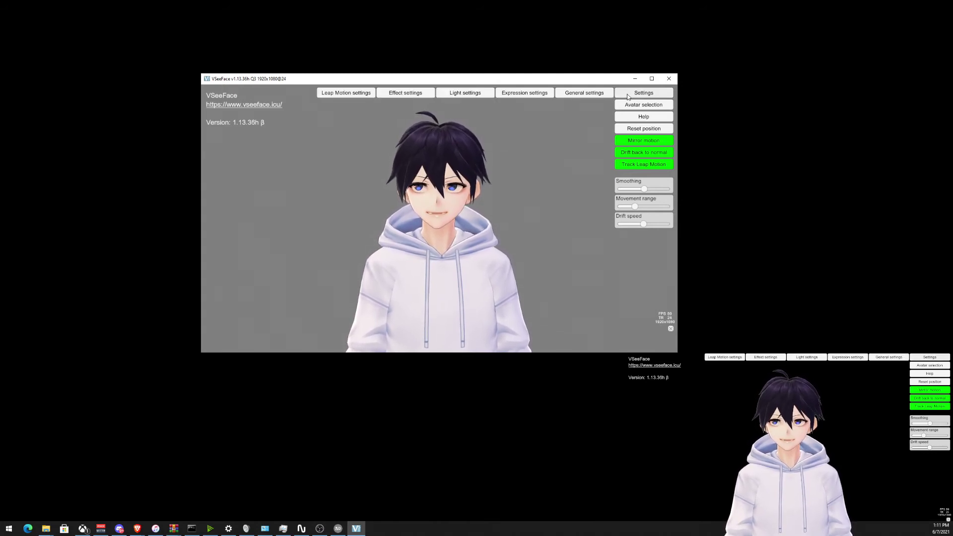
left_click(579, 97)
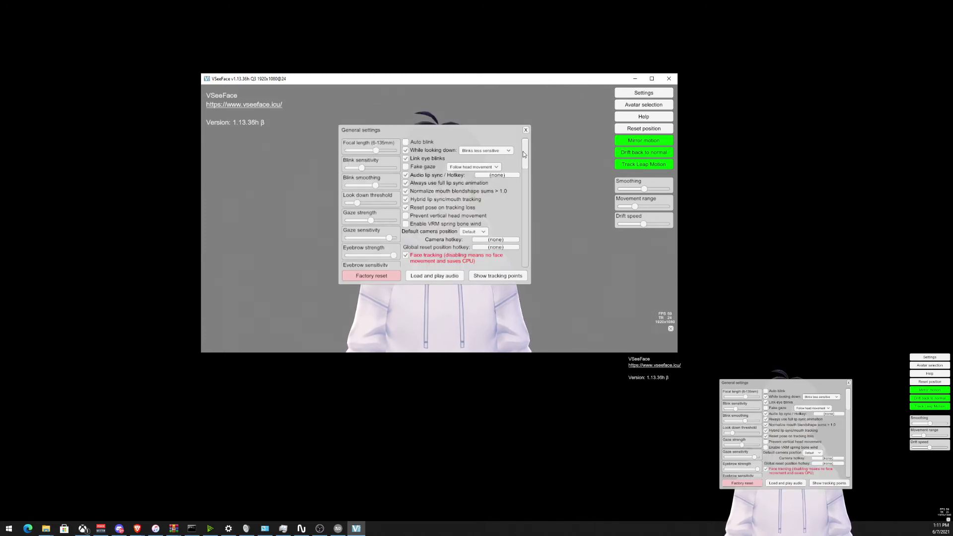
left_click_drag(523, 154, 523, 211)
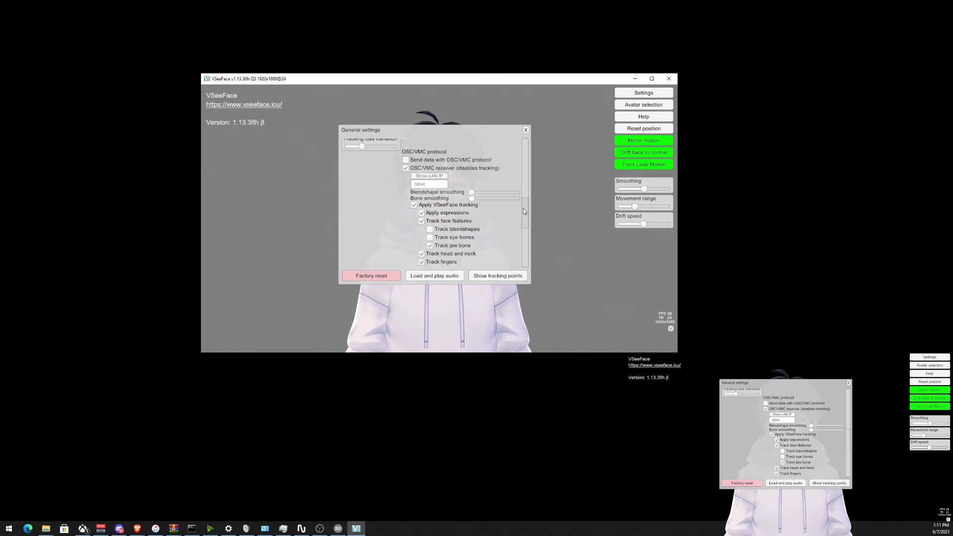
left_click(439, 176)
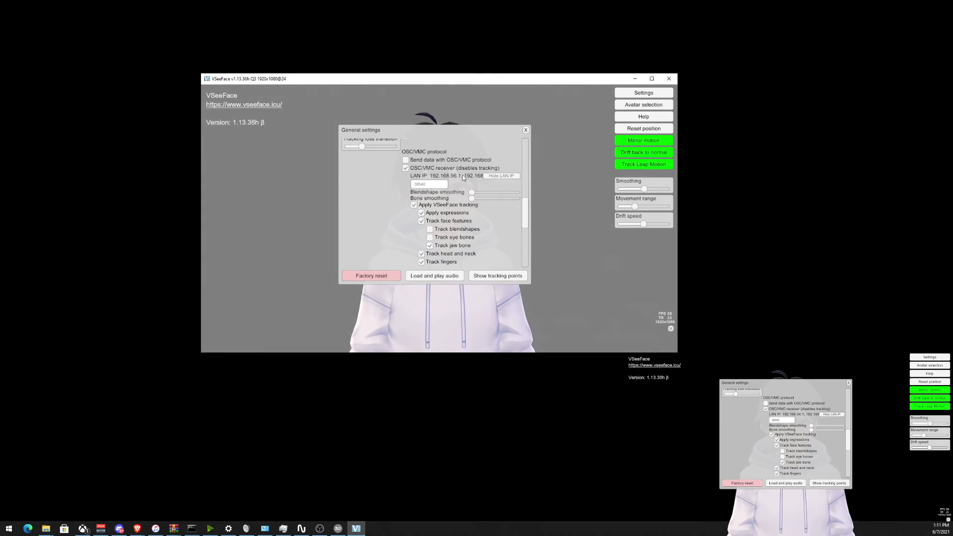
left_click(497, 177)
left_click(436, 185)
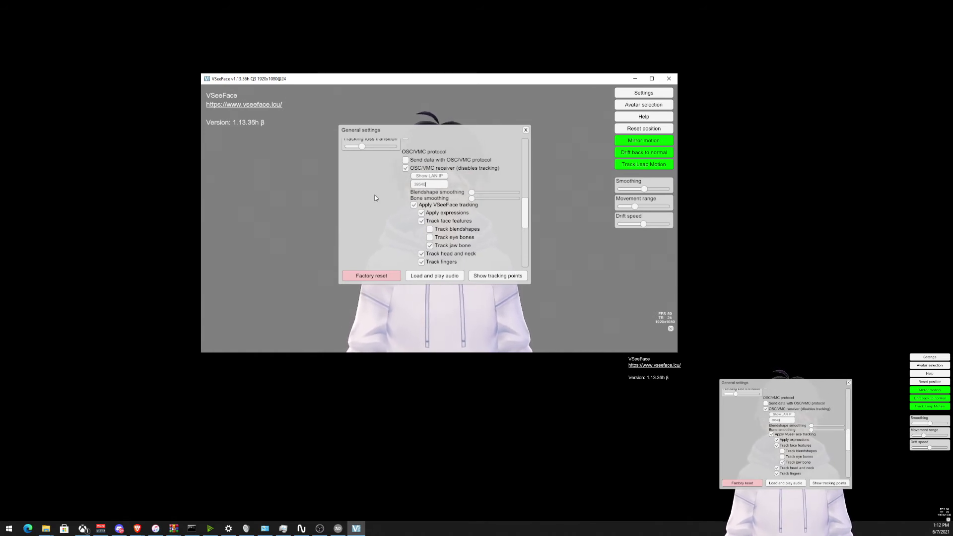
Toggle face feature tracking off and on, move the settings left, and leave blendshape tracking off.
left_click_drag(522, 207, 523, 216)
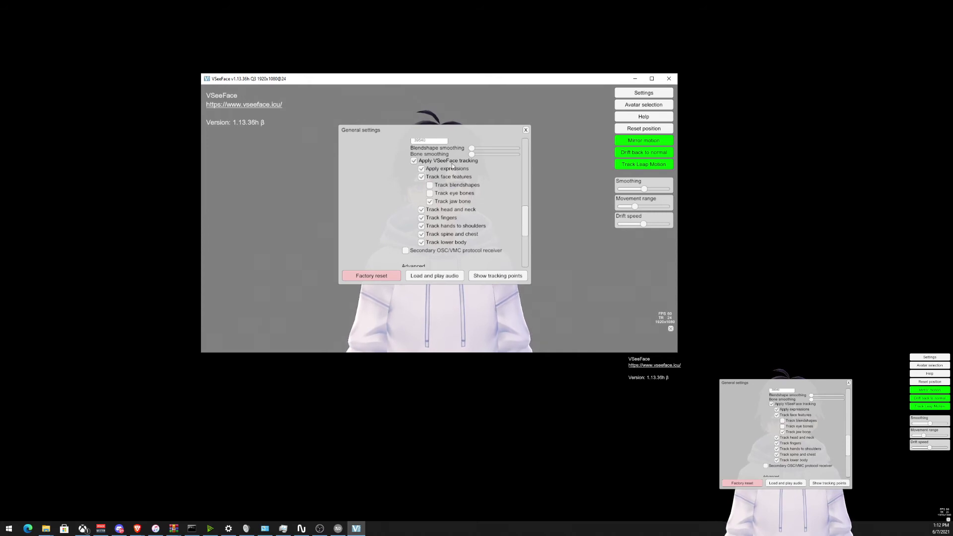
left_click(421, 177)
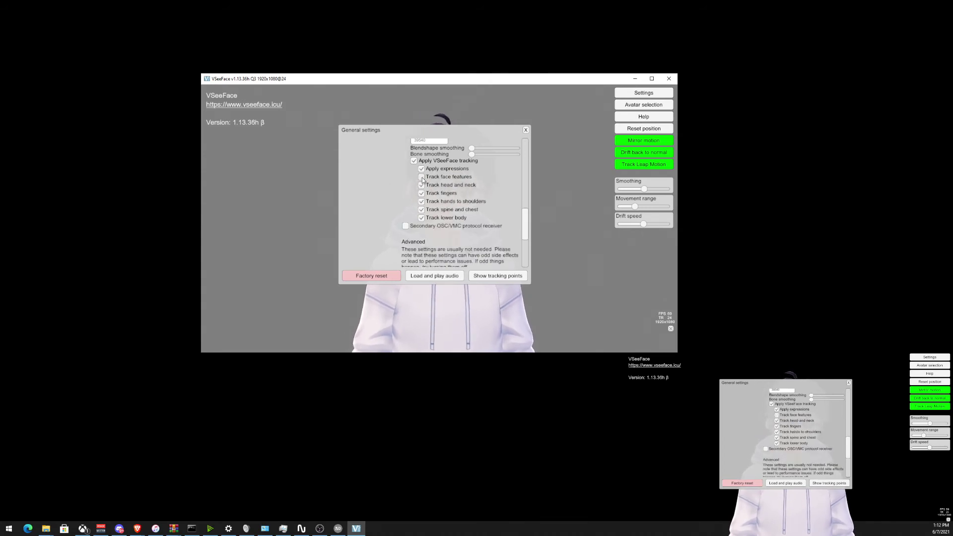
left_click(422, 177)
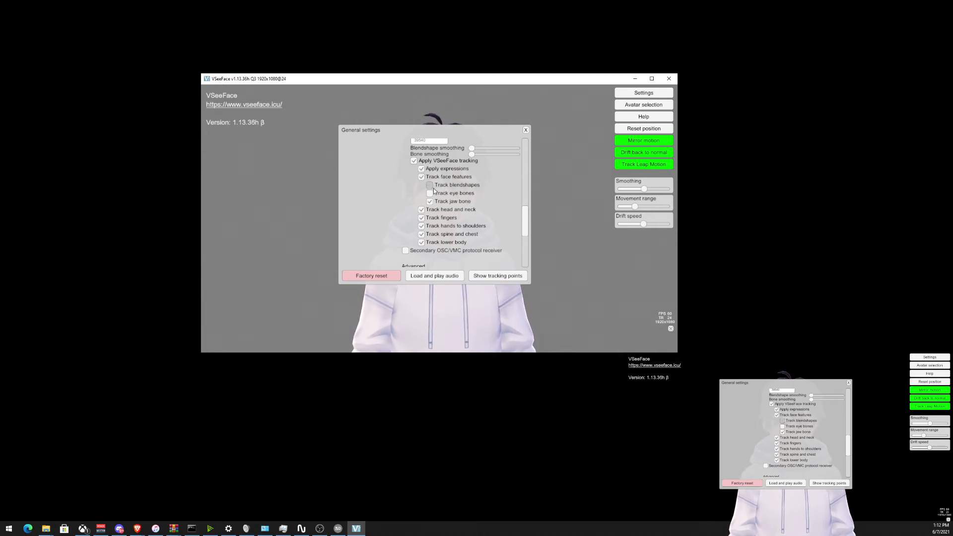
left_click(433, 189)
left_click_drag(476, 132, 325, 128)
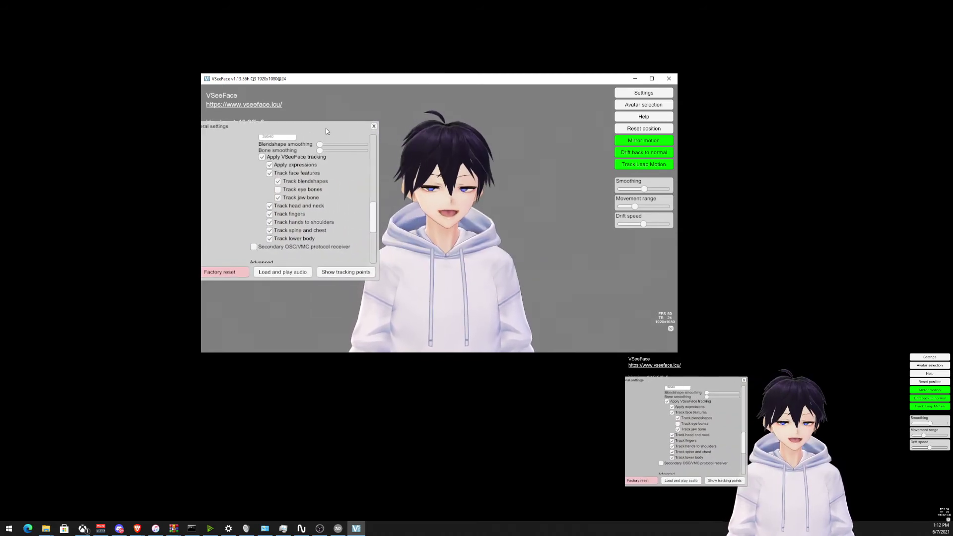
left_click(295, 182)
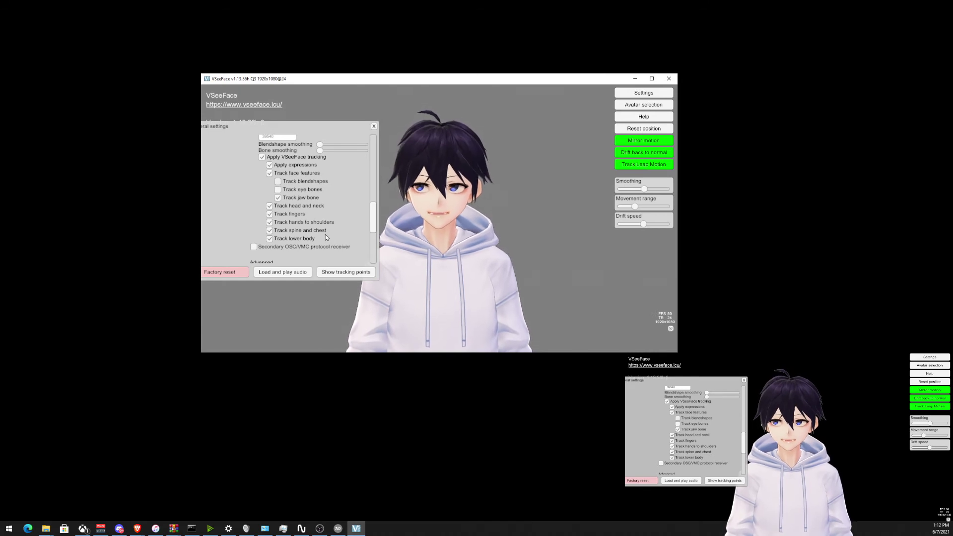
Scroll through the remaining General settings and reposition the panel up and to the right.
scroll(327, 233, "down", 2)
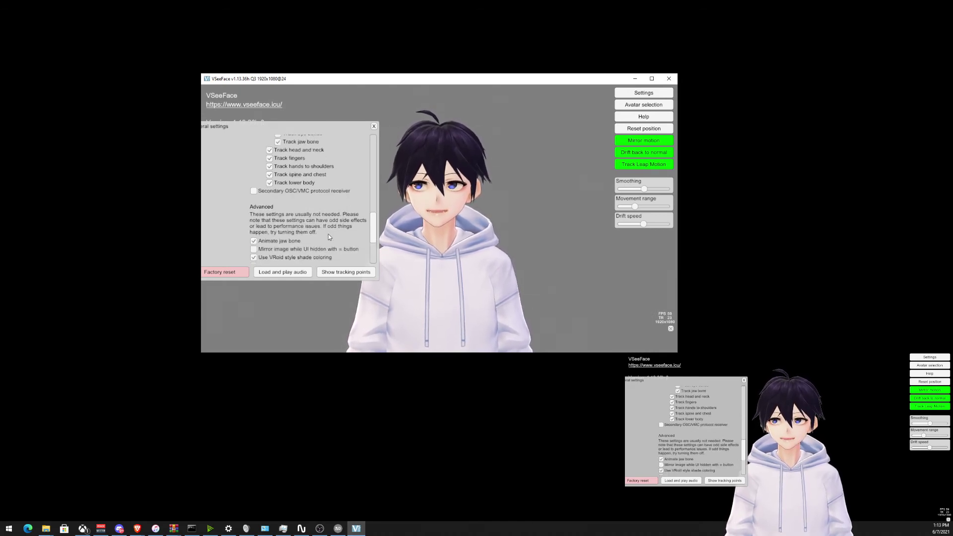
scroll(329, 234, "down", 1)
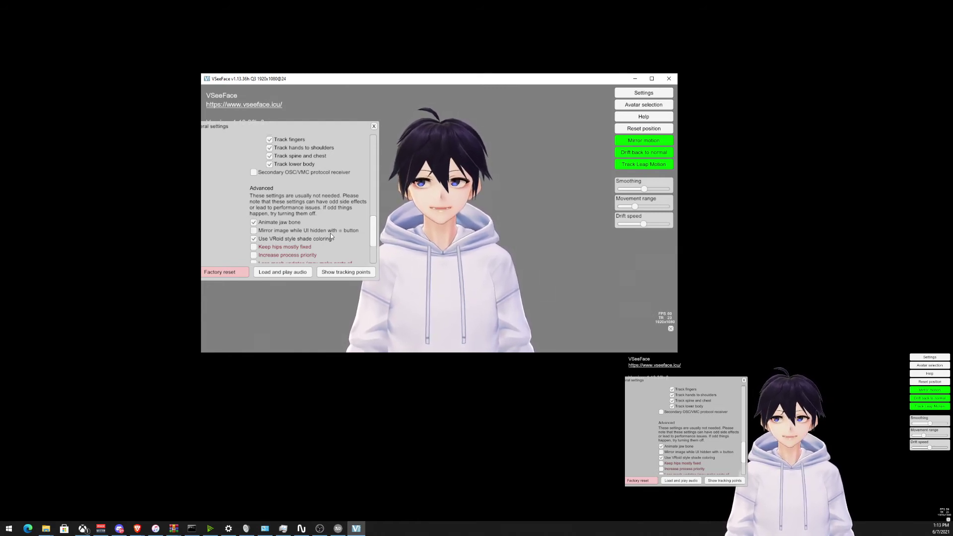
scroll(330, 234, "up", 1)
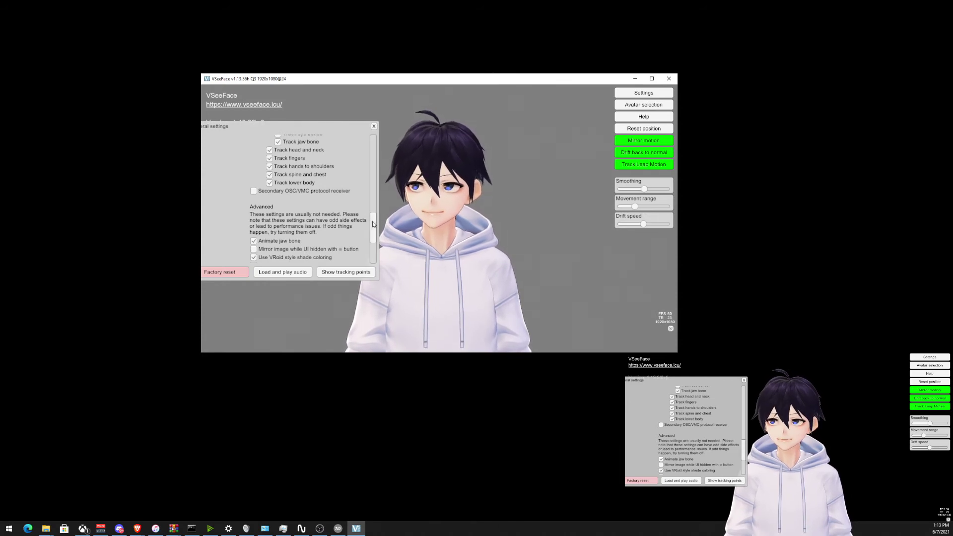
left_click_drag(373, 223, 377, 253)
left_click_drag(310, 129, 335, 121)
left_click_drag(399, 233, 394, 204)
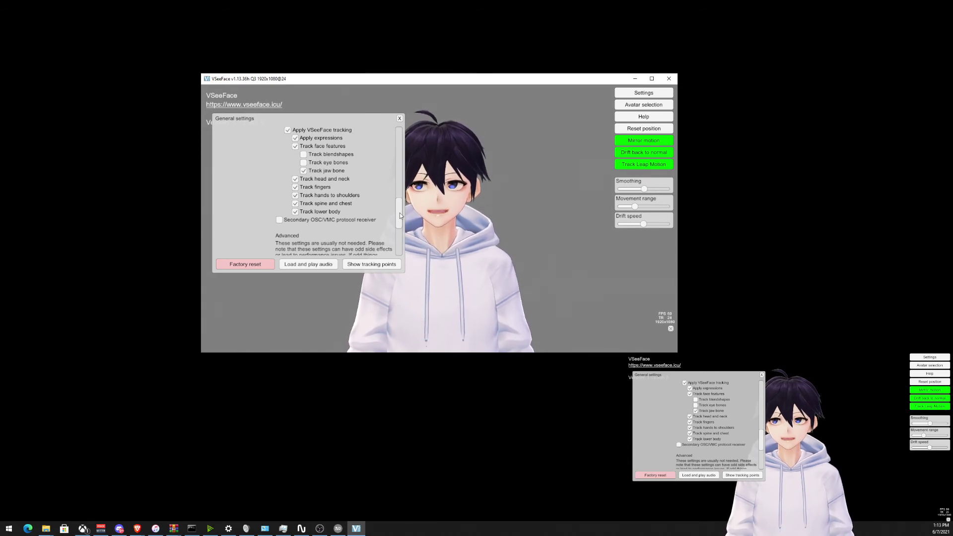
left_click_drag(400, 213, 386, 139)
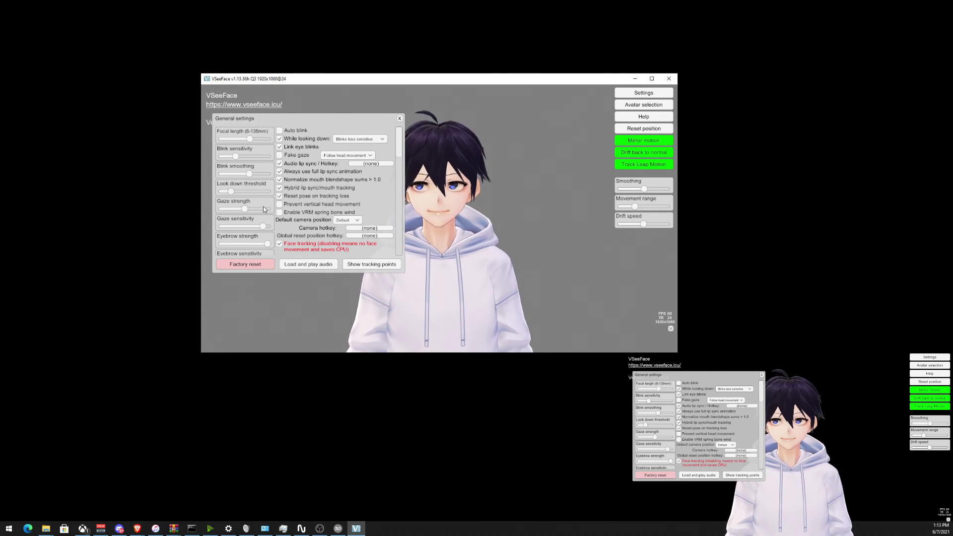
scroll(241, 220, "down", 1)
scroll(241, 219, "down", 3)
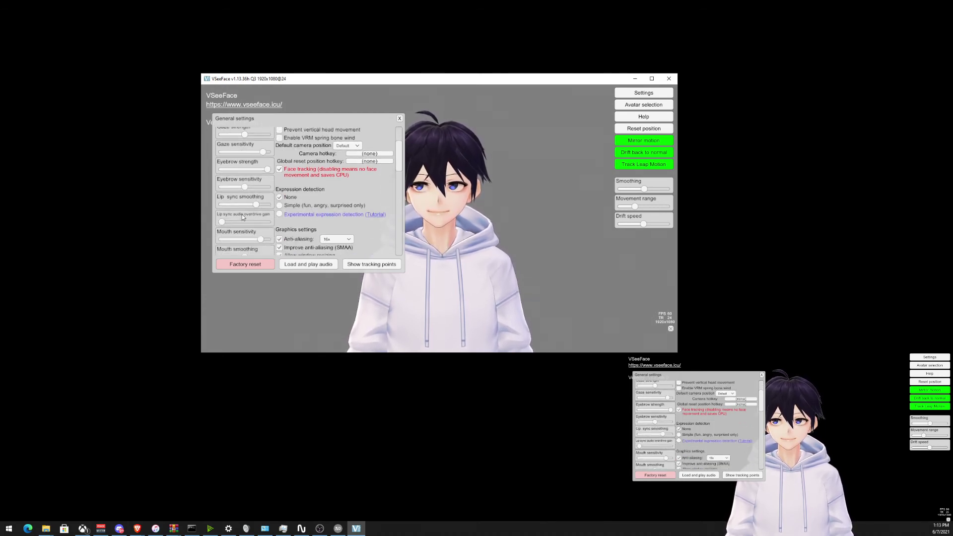
Close General settings, glance at Effect settings, then open Expression settings with Ctrl+Shift+F1/F2 hotkeys.
left_click(400, 118)
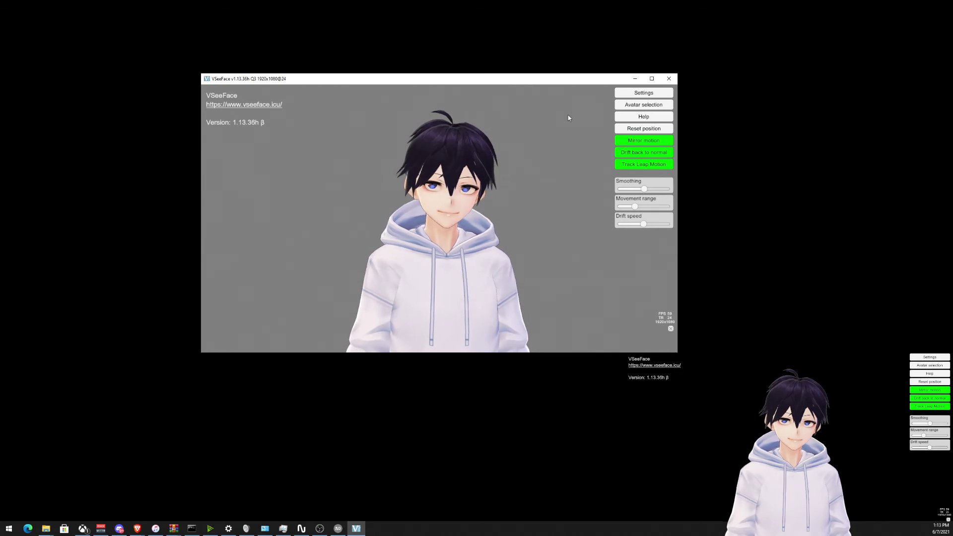
left_click(627, 94)
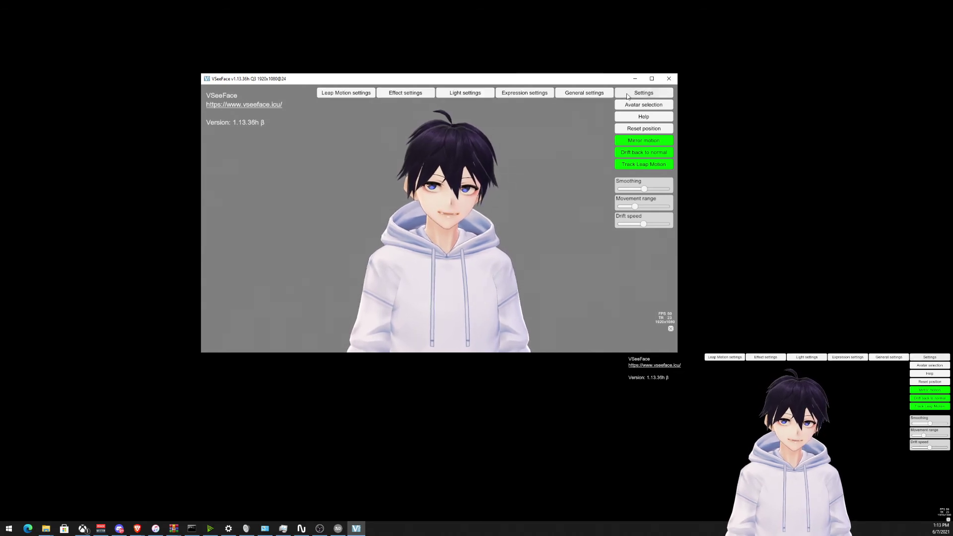
left_click(414, 96)
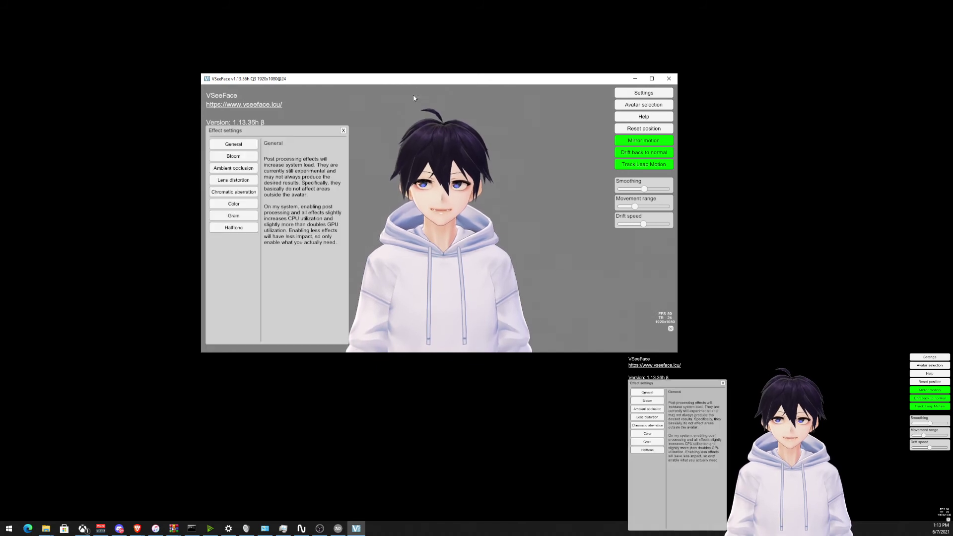
left_click(343, 131)
left_click(624, 93)
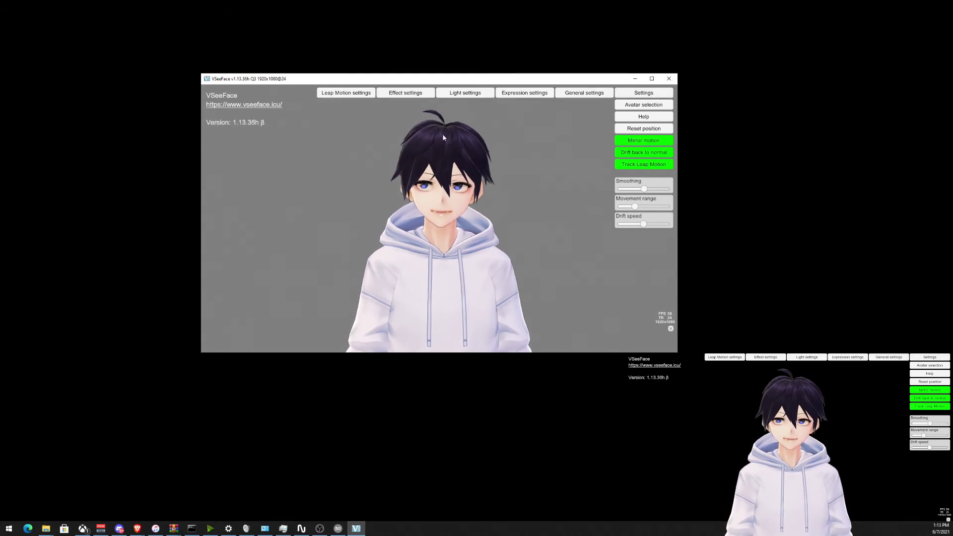
left_click(530, 94)
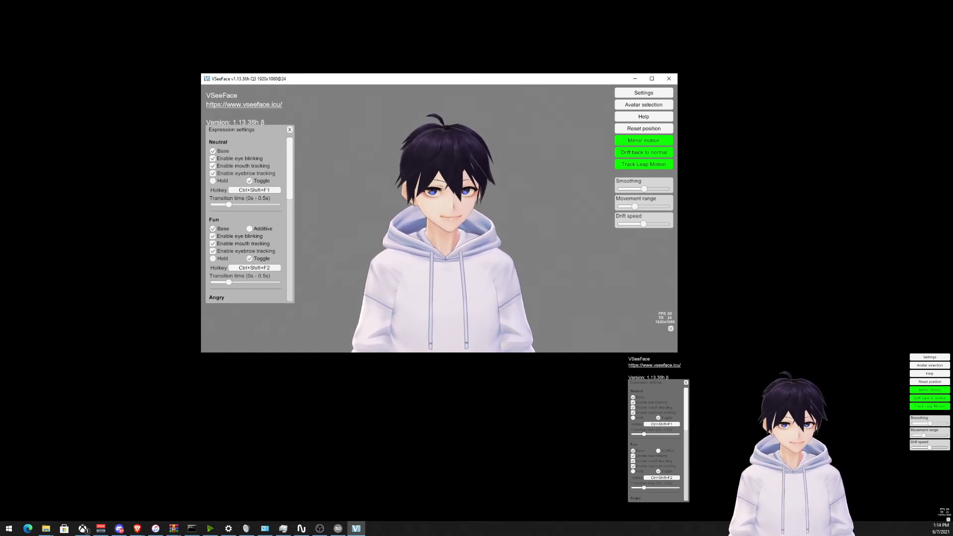
key("alt+Tab")
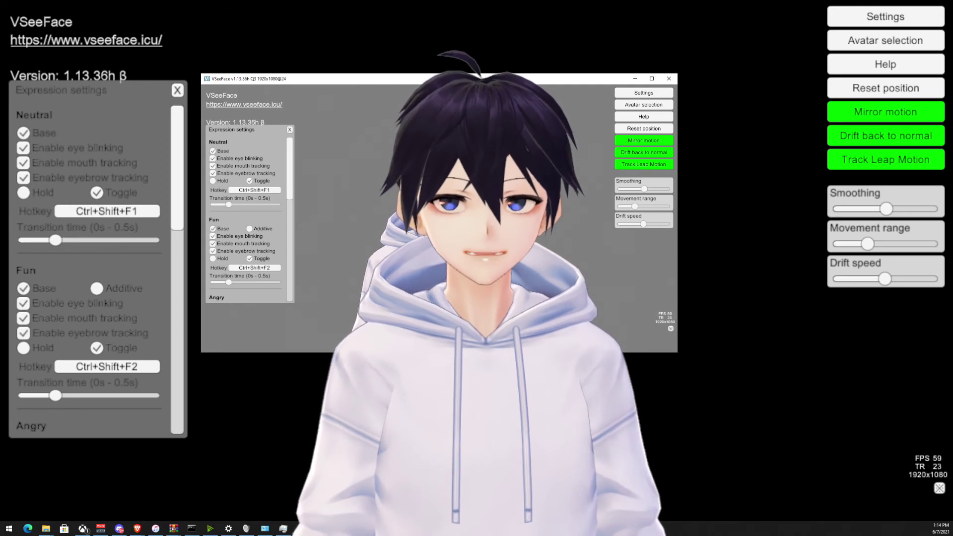
left_click(671, 329)
left_click(671, 329)
left_click(671, 329)
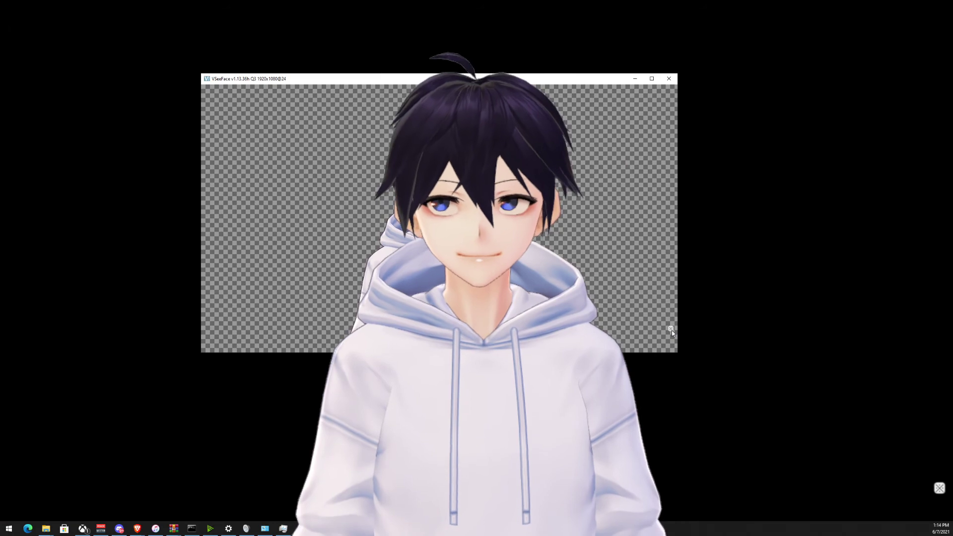
left_click(672, 329)
left_click(671, 329)
left_click(671, 329)
left_click(671, 330)
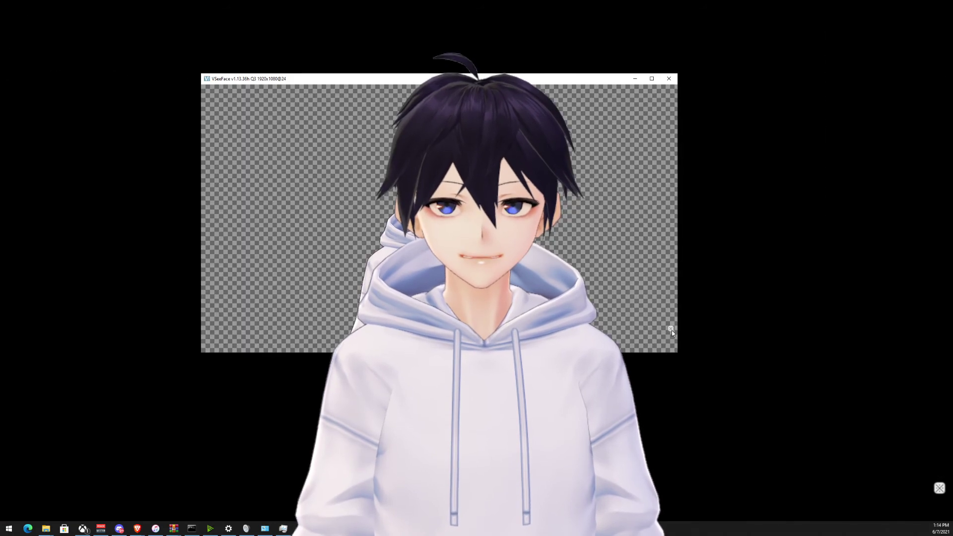
left_click(671, 329)
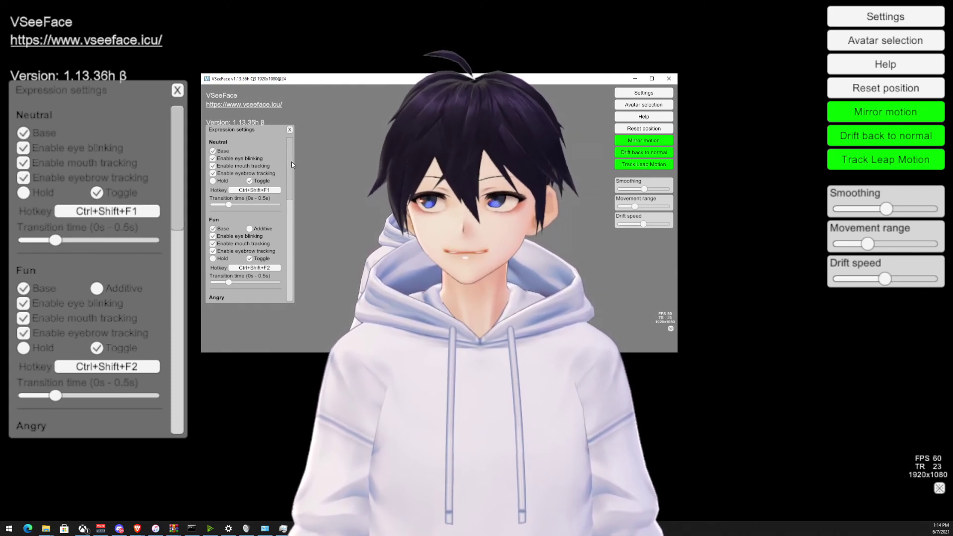
Scroll the Expression settings list to review each expression's hotkey.
left_click_drag(290, 162, 297, 202)
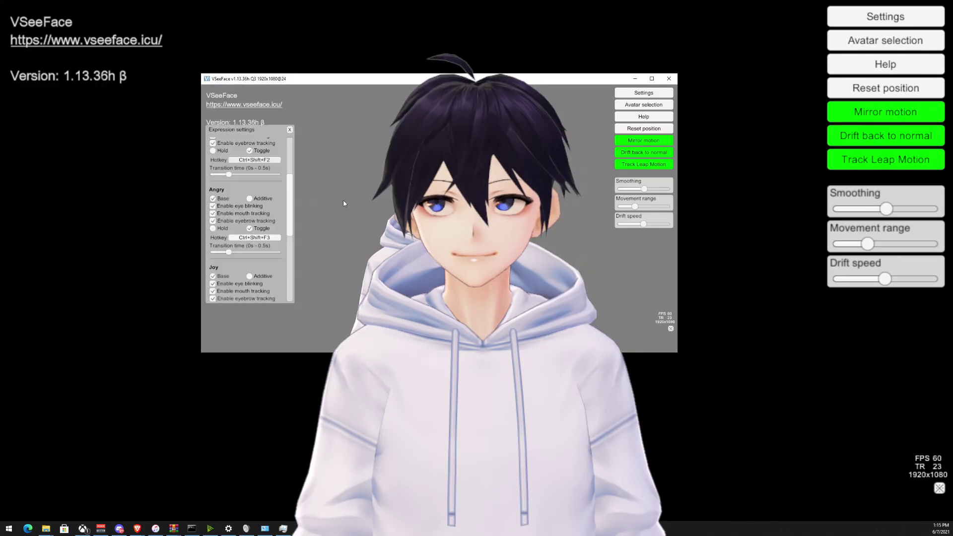
Reopen Expression settings and scroll down to Sorrow (Ctrl+Shift+F5) and Surprise.
left_click(618, 94)
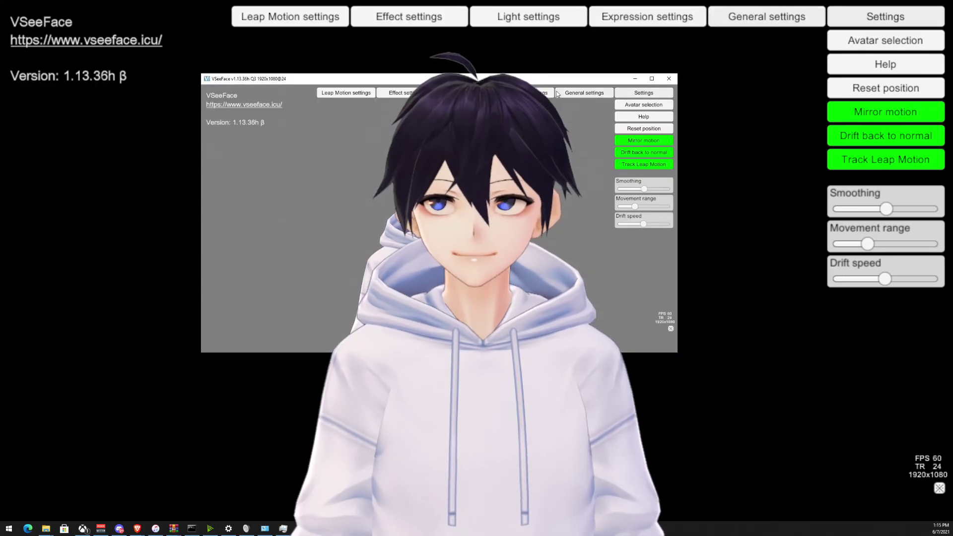
left_click(565, 92)
scroll(248, 203, "up", 2)
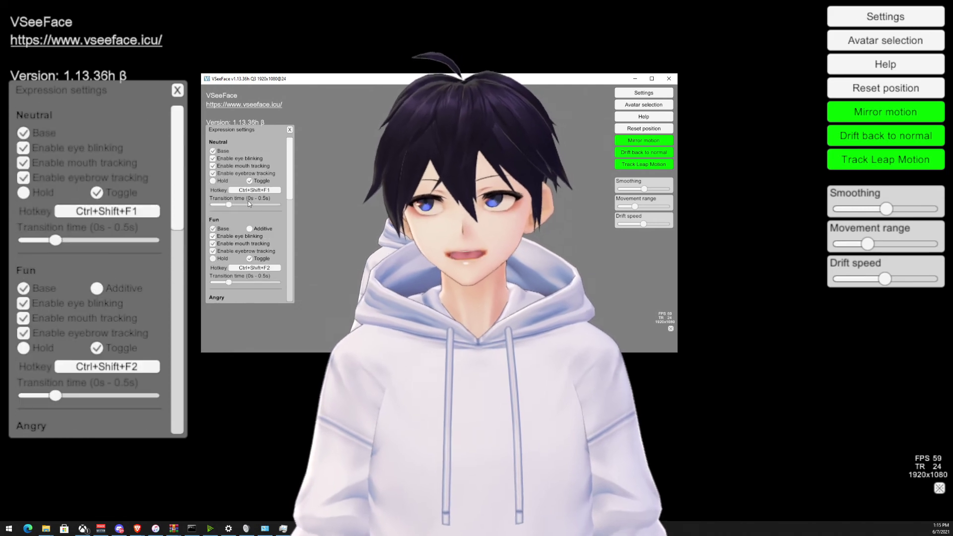
scroll(256, 222, "down", 5)
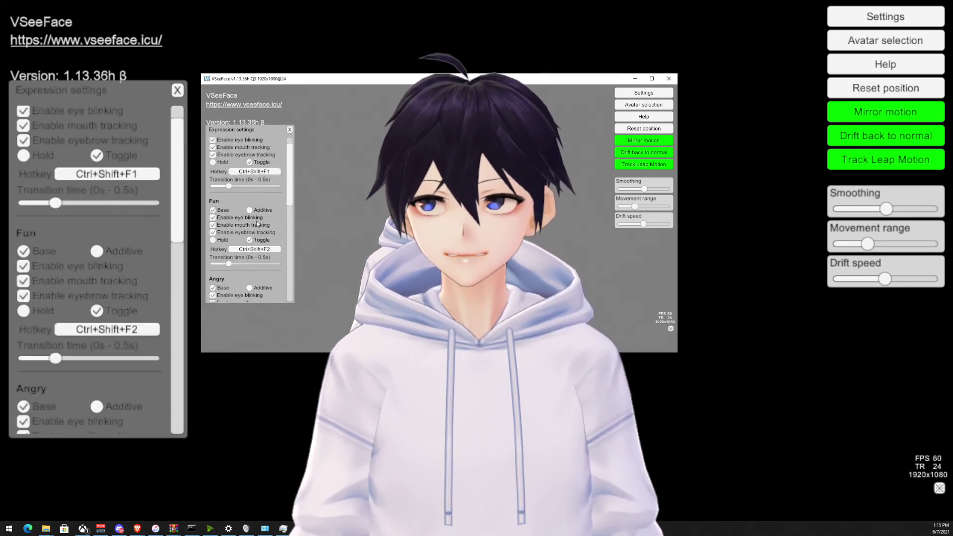
scroll(255, 219, "down", 2)
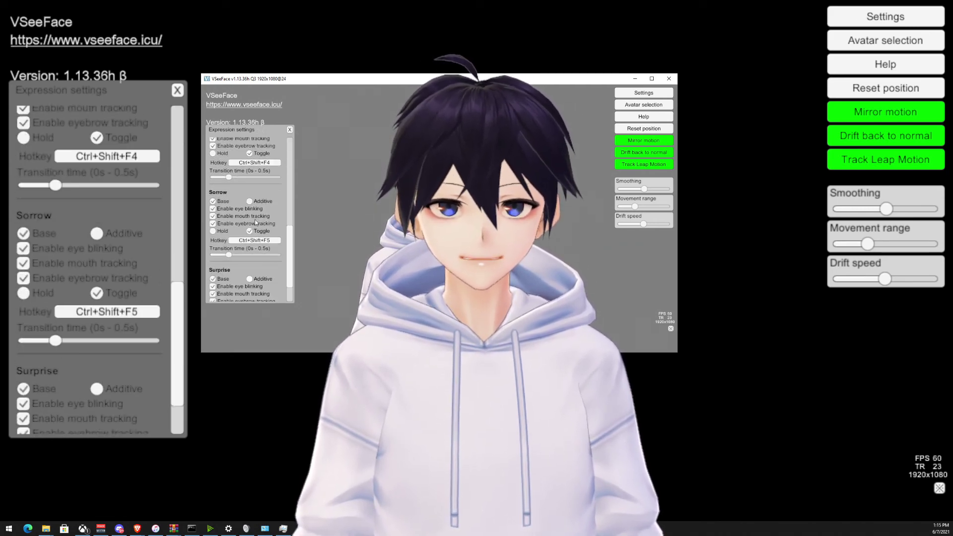